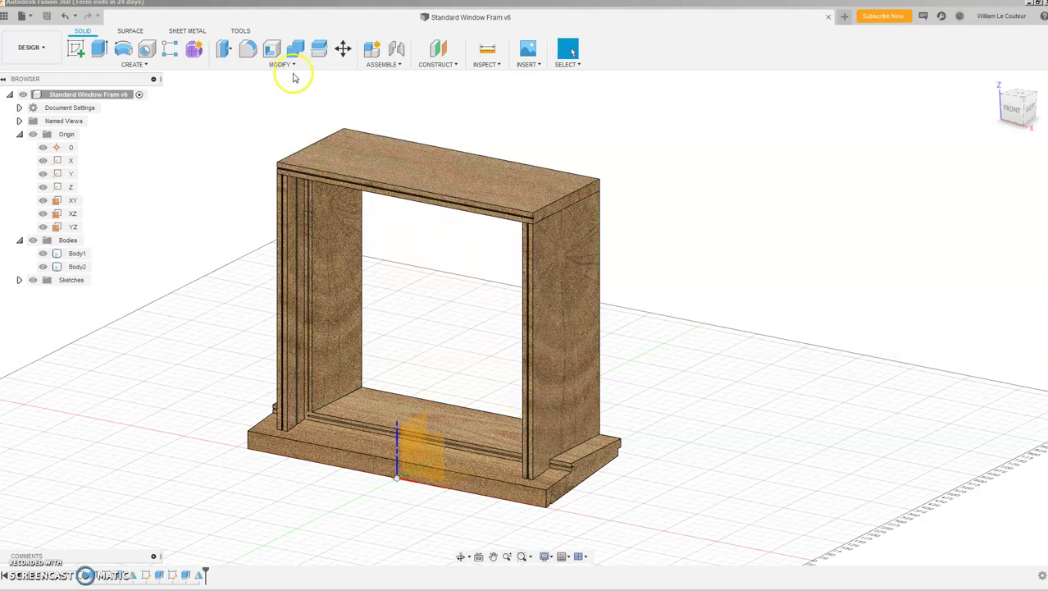
- Change the Width parameter from 600 mm to 1000 mm in the parameters table
{"action": "left_click", "coordinate": [284, 67]}
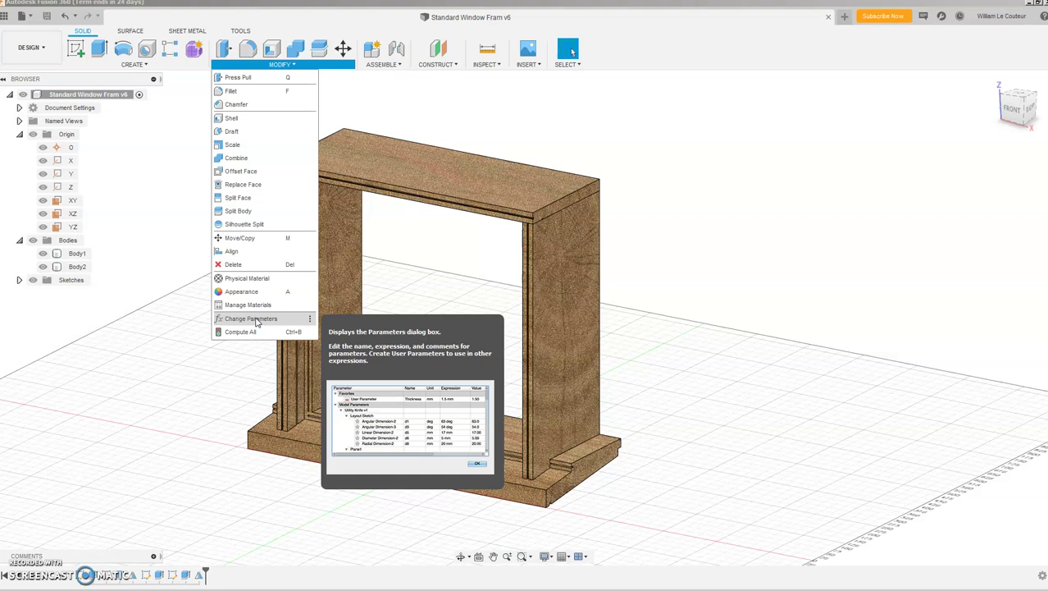
{"action": "left_click", "coordinate": [252, 318]}
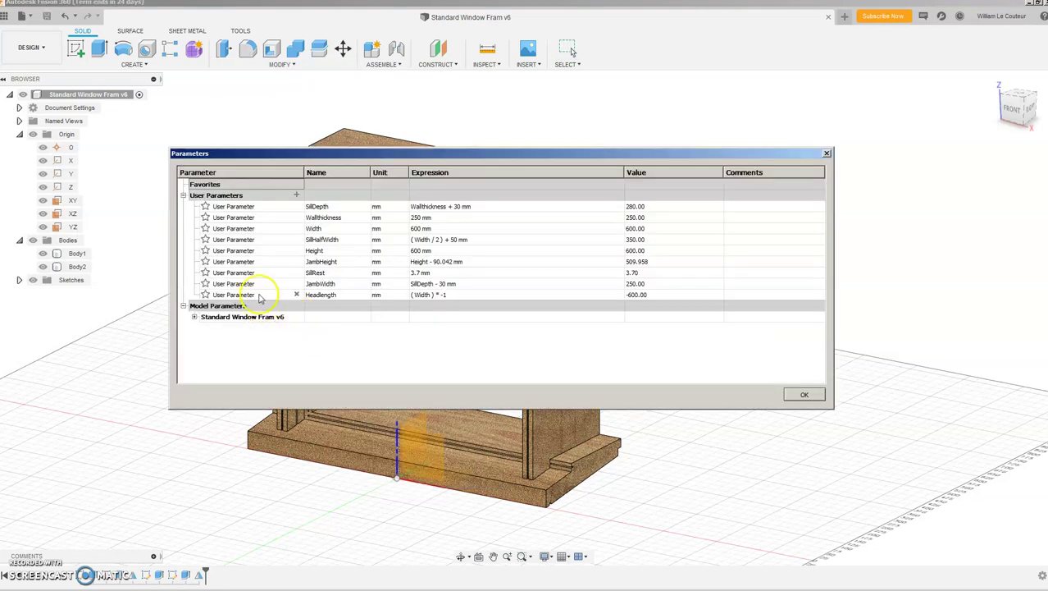
{"action": "left_click", "coordinate": [418, 229]}
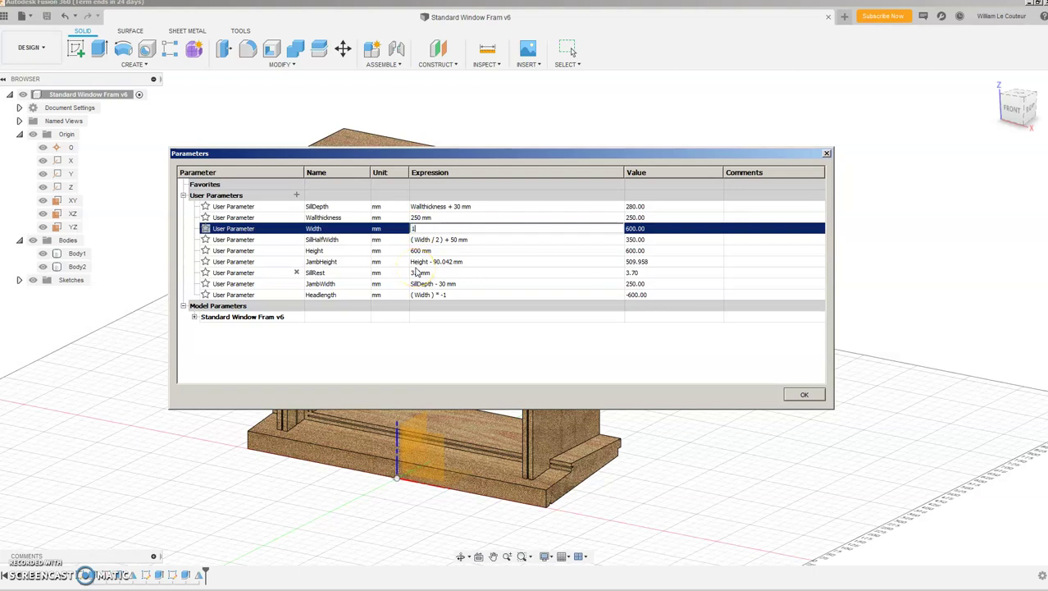
{"action": "type", "text": "1000"}
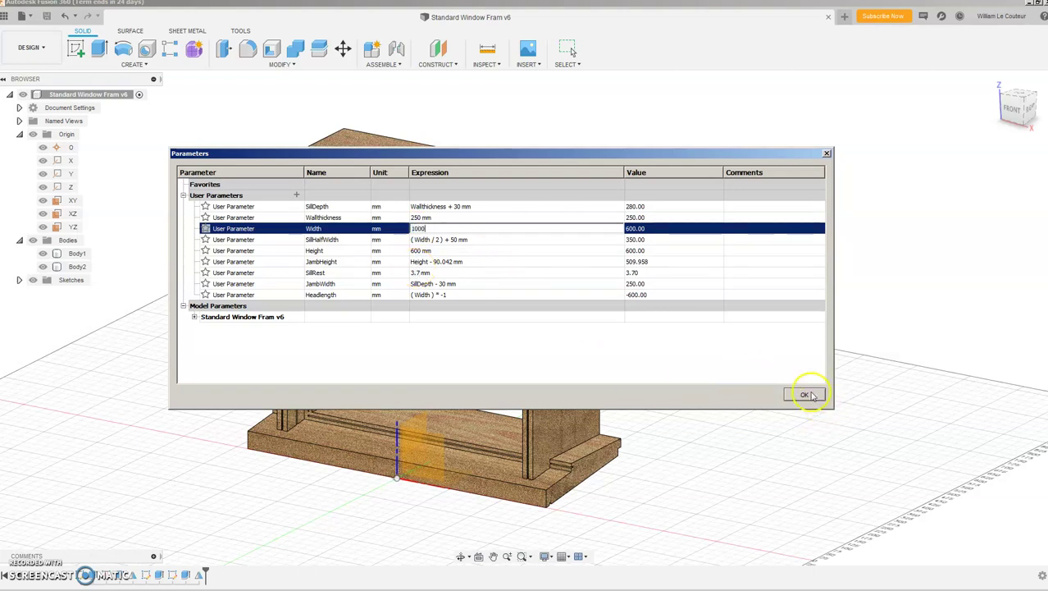
{"action": "left_click", "coordinate": [804, 394]}
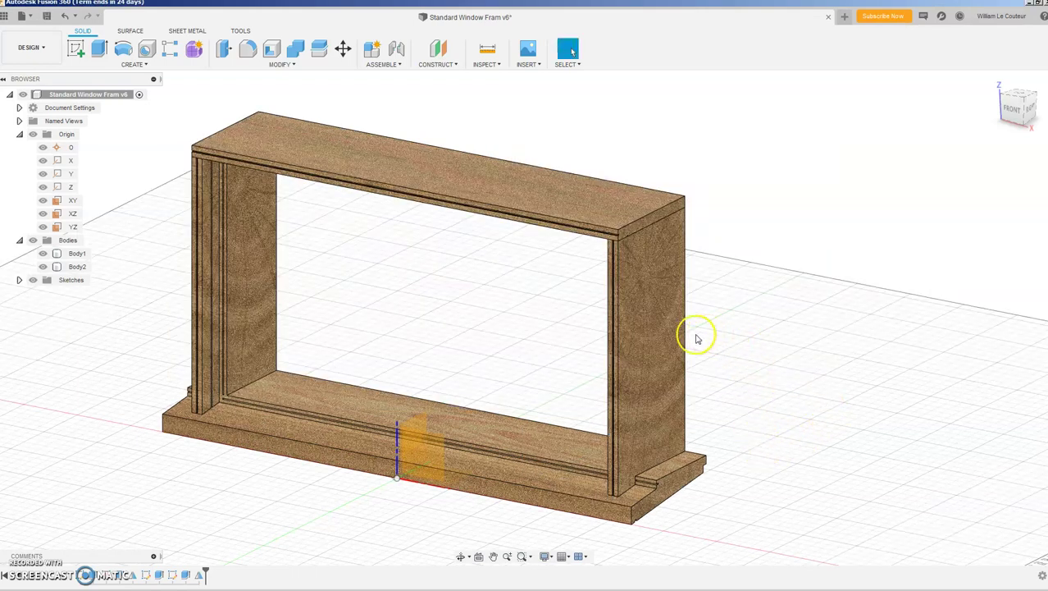
{"action": "left_click", "coordinate": [669, 451]}
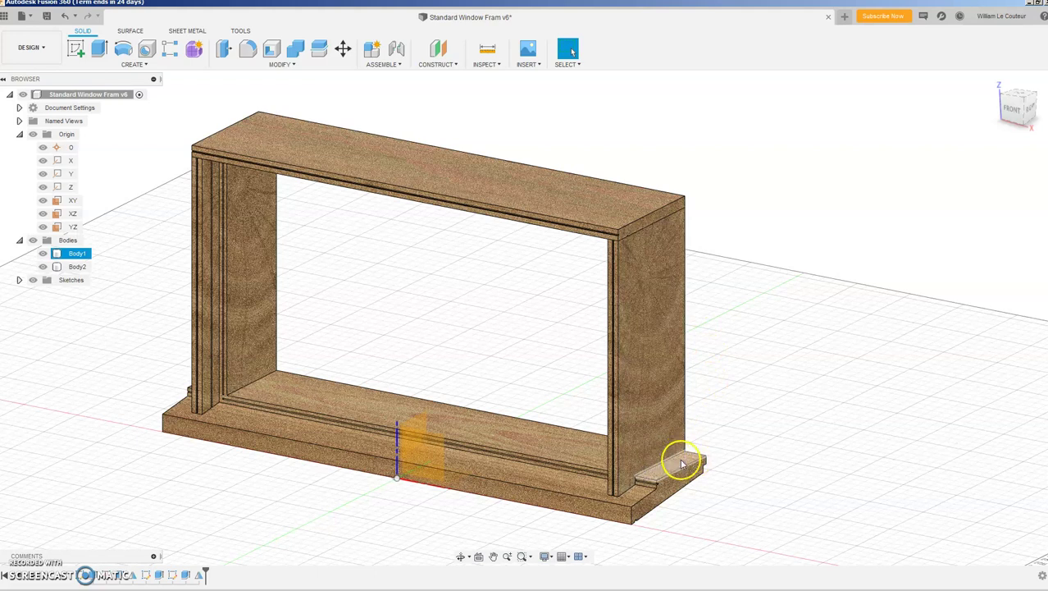
- Change the Height parameter to 1000 mm and zoom to see the taller, square frame
{"action": "left_click", "coordinate": [277, 69]}
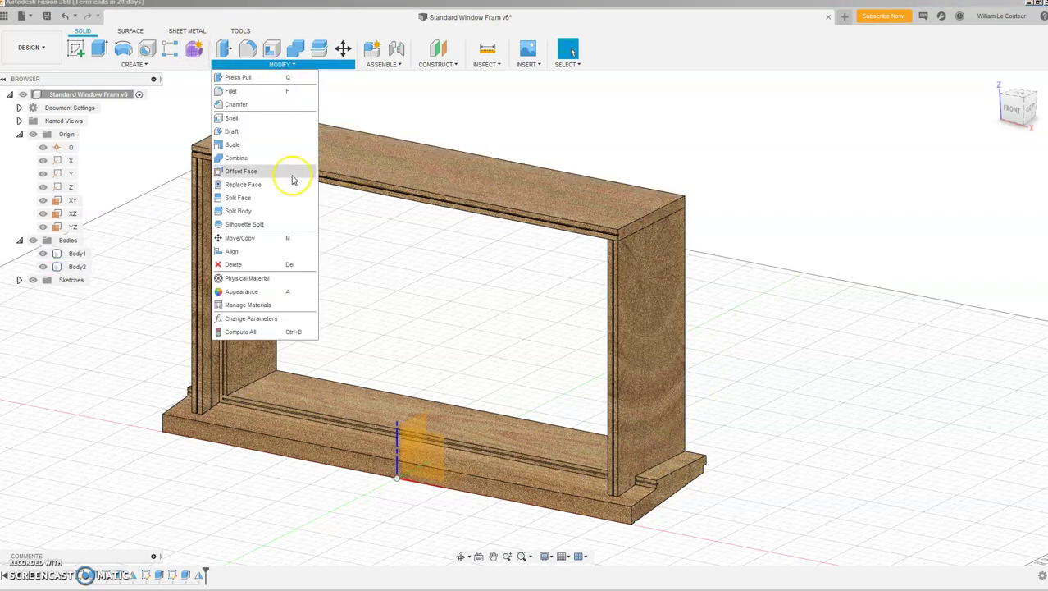
{"action": "left_click", "coordinate": [254, 319]}
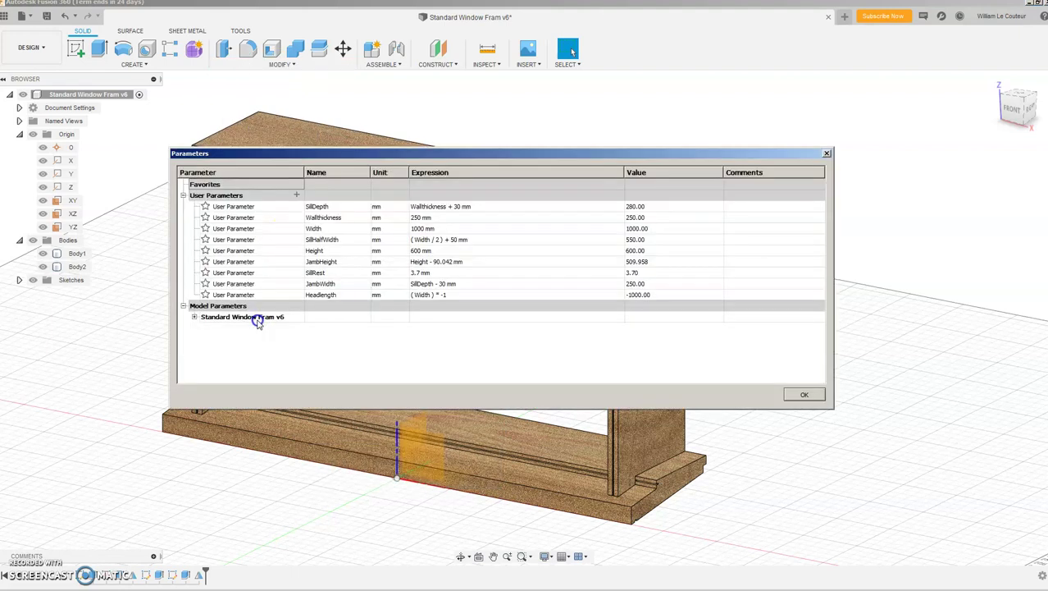
{"action": "left_click", "coordinate": [421, 250]}
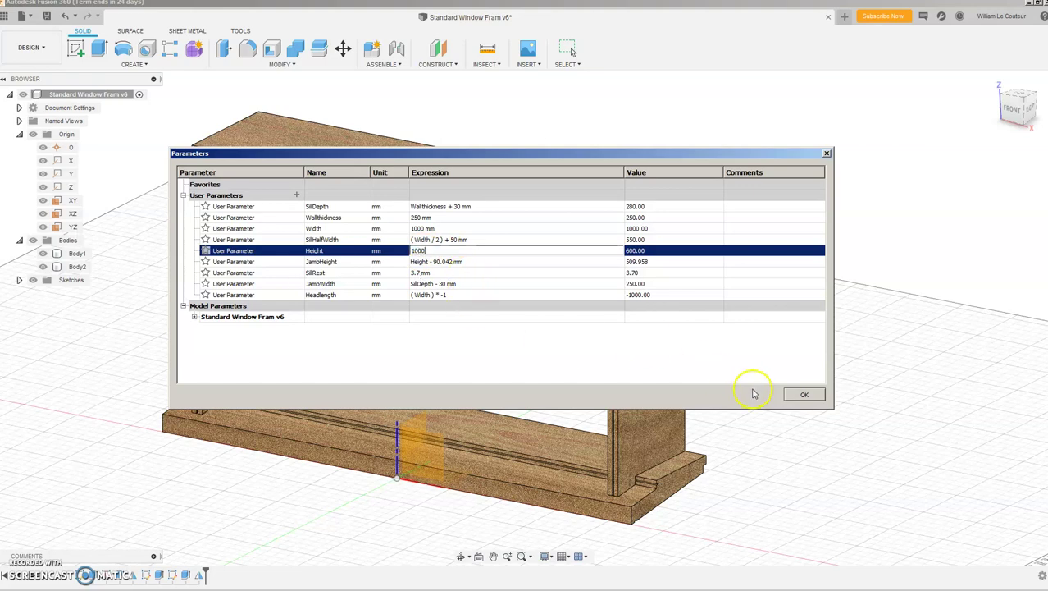
{"action": "left_click", "coordinate": [801, 394]}
{"action": "scroll", "coordinate": [705, 365], "scroll_direction": "down", "scroll_amount": 2}
{"action": "scroll", "coordinate": [543, 336], "scroll_direction": "up", "scroll_amount": 6}
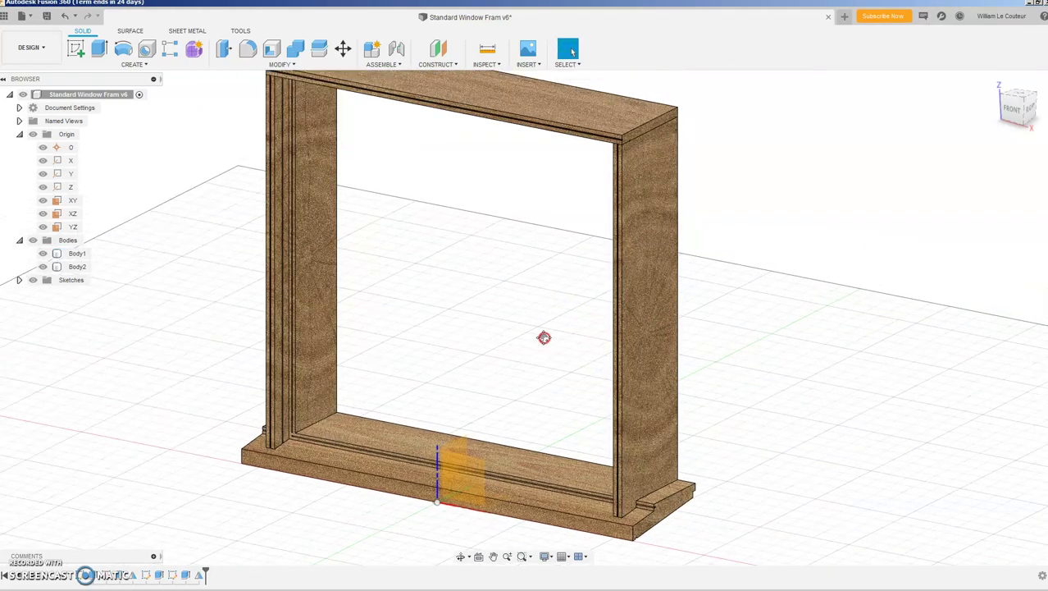
{"action": "scroll", "coordinate": [547, 359], "scroll_direction": "down", "scroll_amount": 1}
{"action": "scroll", "coordinate": [546, 348], "scroll_direction": "up", "scroll_amount": 3}
{"action": "scroll", "coordinate": [543, 334], "scroll_direction": "down", "scroll_amount": 5}
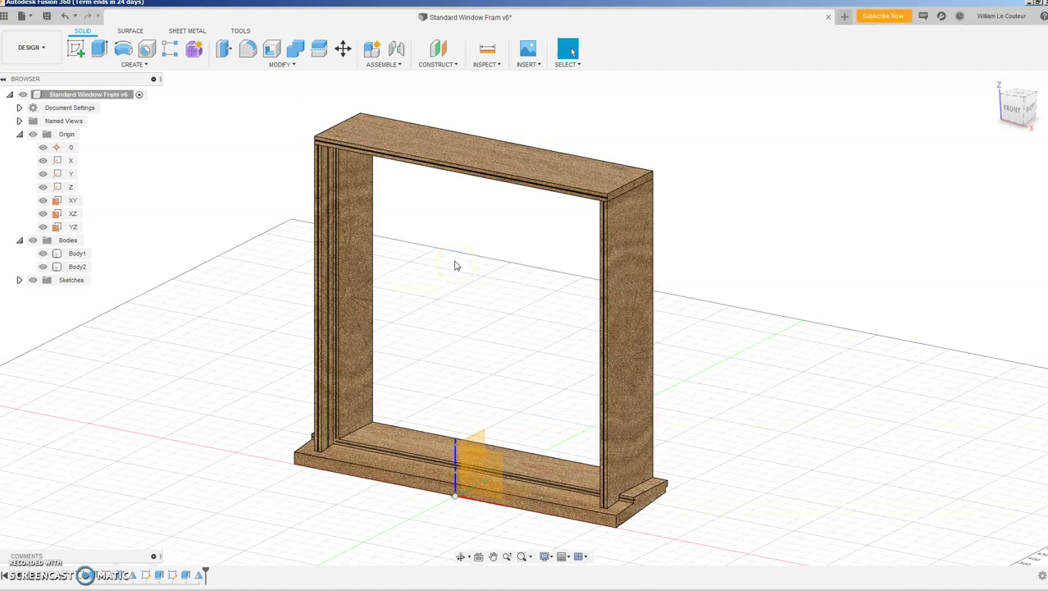
- Clear the jamb selection and launch a new ISO A3 drawing from the design
{"action": "left_click", "coordinate": [353, 180]}
{"action": "left_click", "coordinate": [288, 94]}
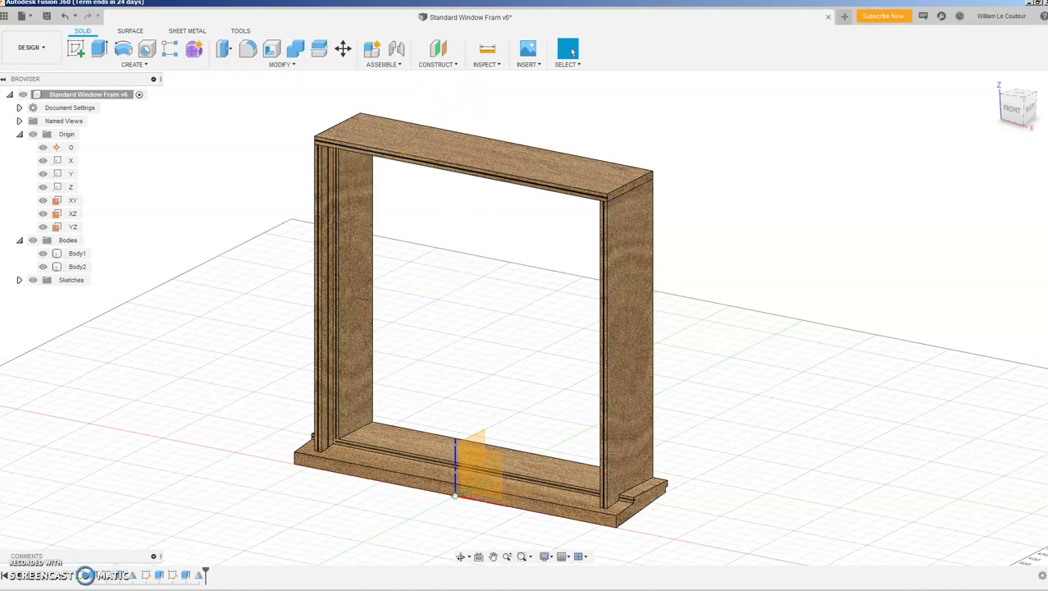
{"action": "left_click", "coordinate": [33, 49]}
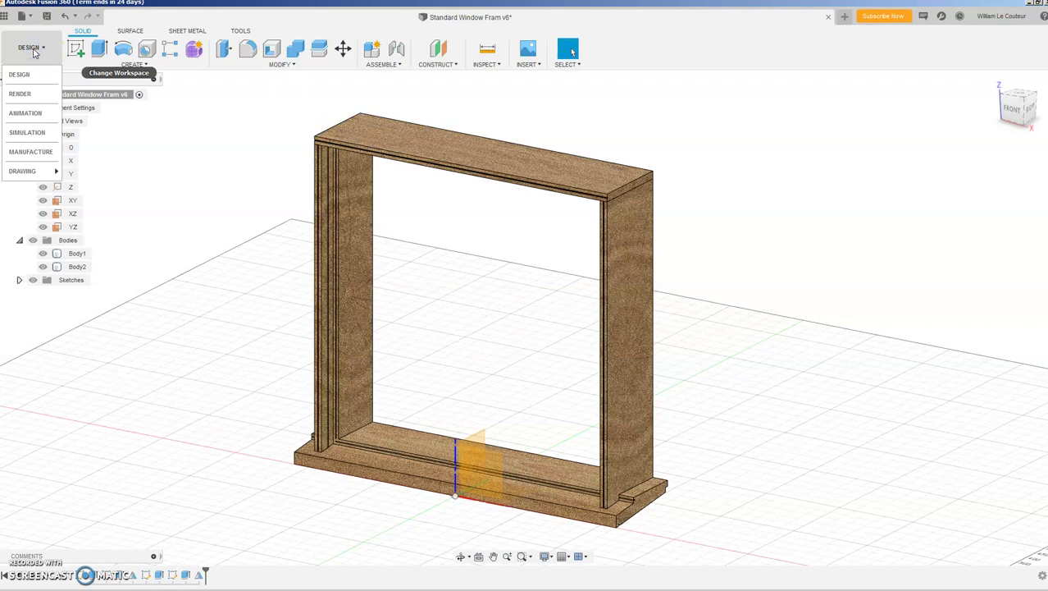
{"action": "mouse_move", "coordinate": [43, 174]}
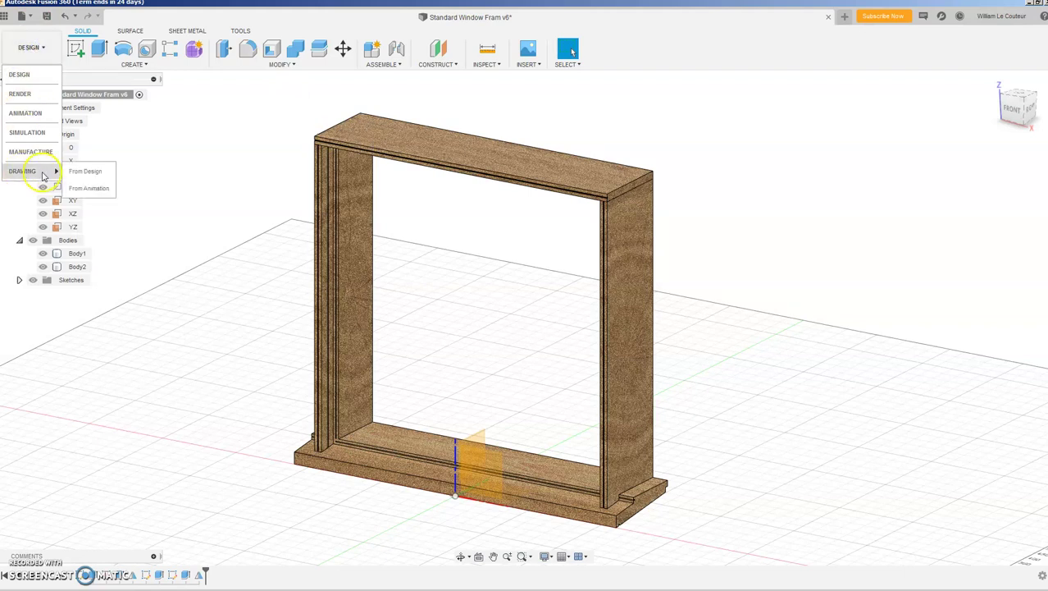
{"action": "left_click", "coordinate": [84, 170]}
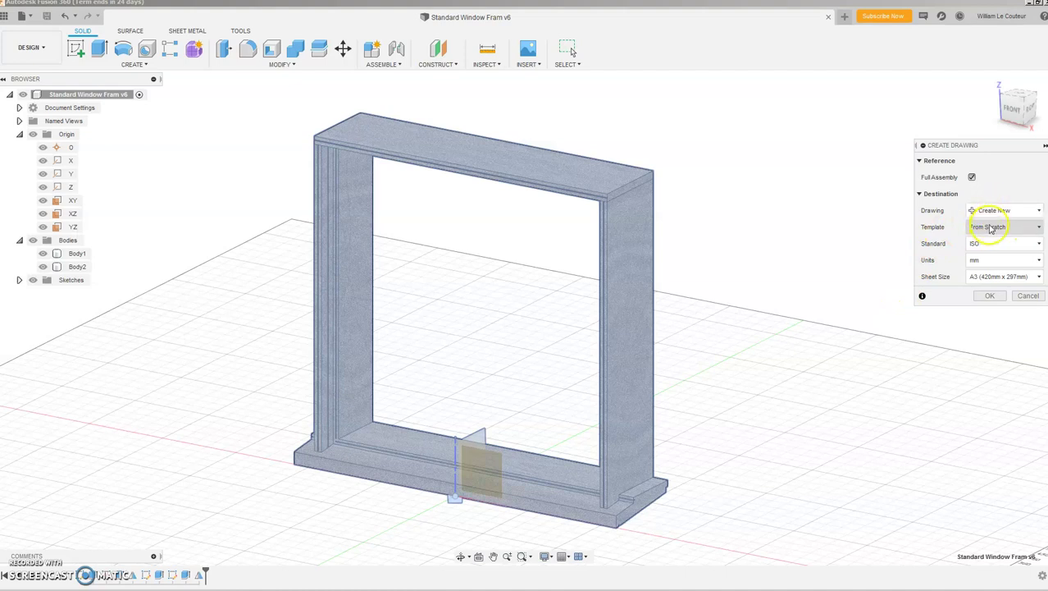
- Create the A3 drawing sheet and begin placing a 1:20 front base view
{"action": "left_click", "coordinate": [990, 297]}
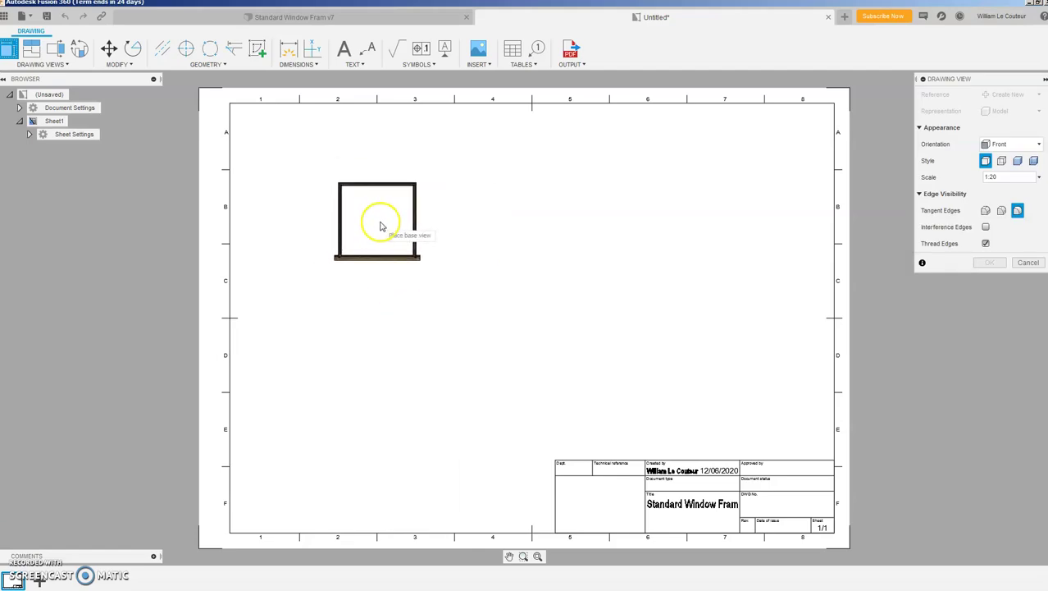
- Place the front base view at 1:5 scale near the sheet's top left
{"action": "left_click", "coordinate": [1040, 178]}
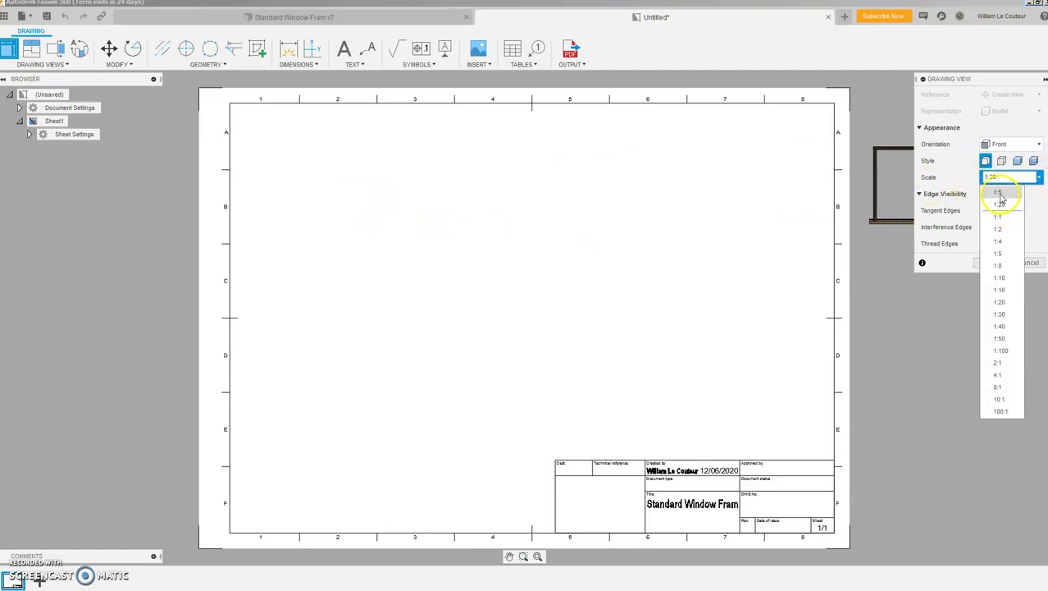
{"action": "left_click", "coordinate": [1000, 194]}
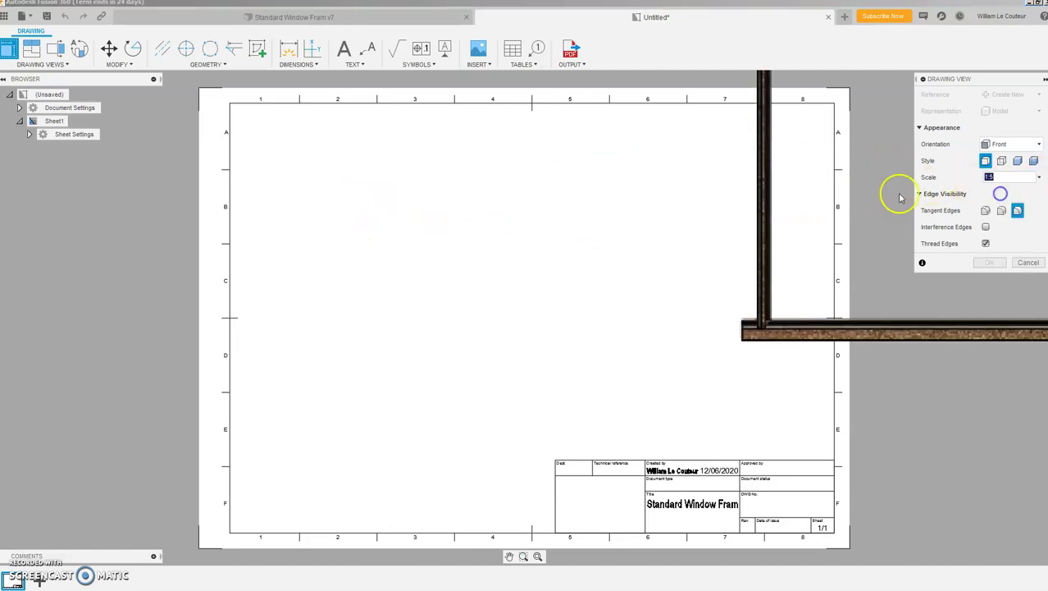
{"action": "left_click", "coordinate": [437, 280]}
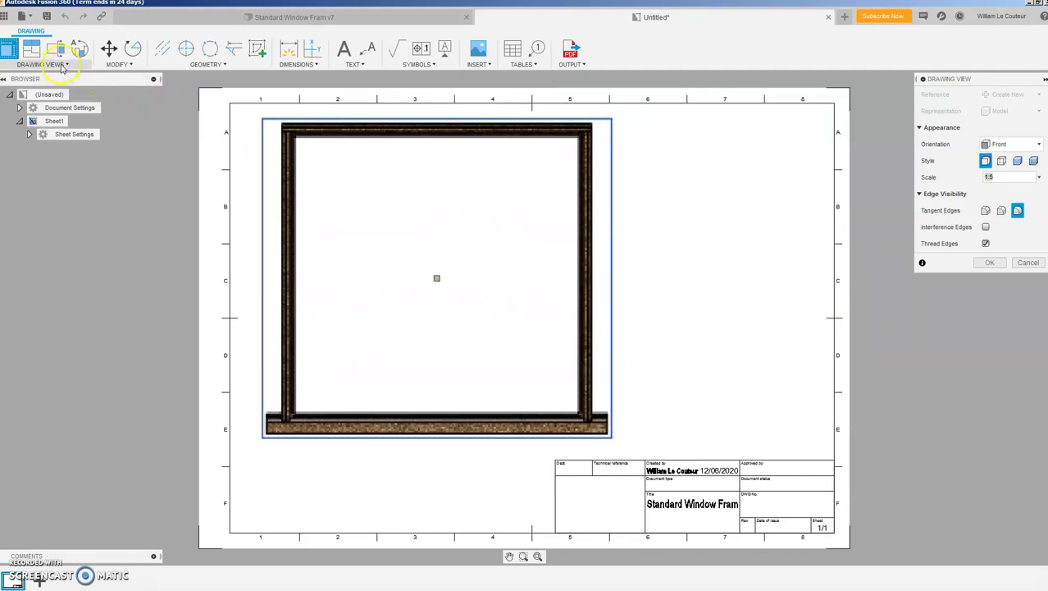
{"action": "left_click", "coordinate": [29, 51]}
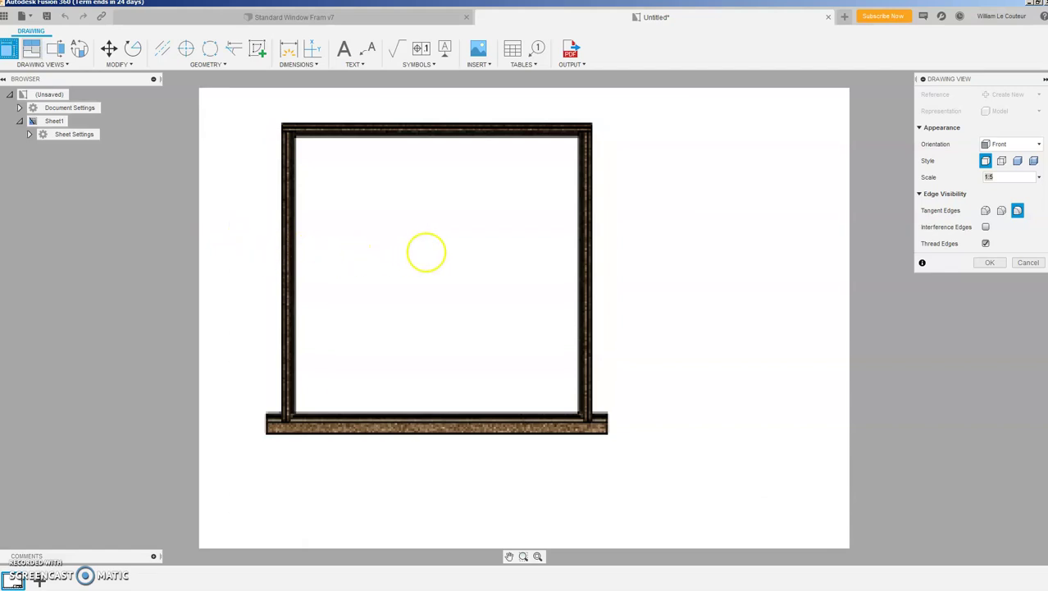
- Project a side view from the front base view onto the sheet
{"action": "left_click", "coordinate": [425, 251]}
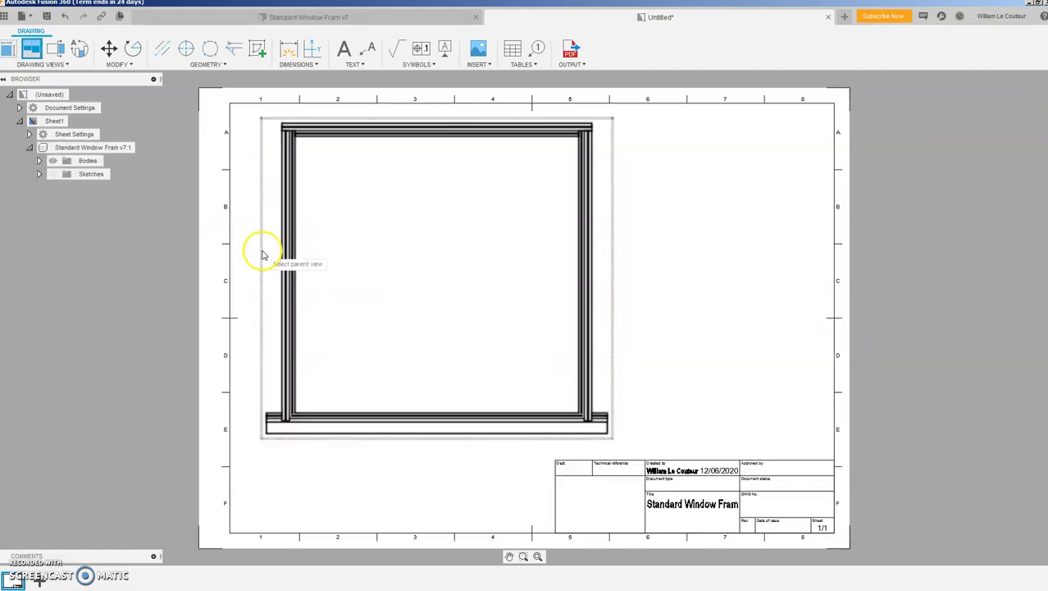
{"action": "left_click", "coordinate": [268, 250]}
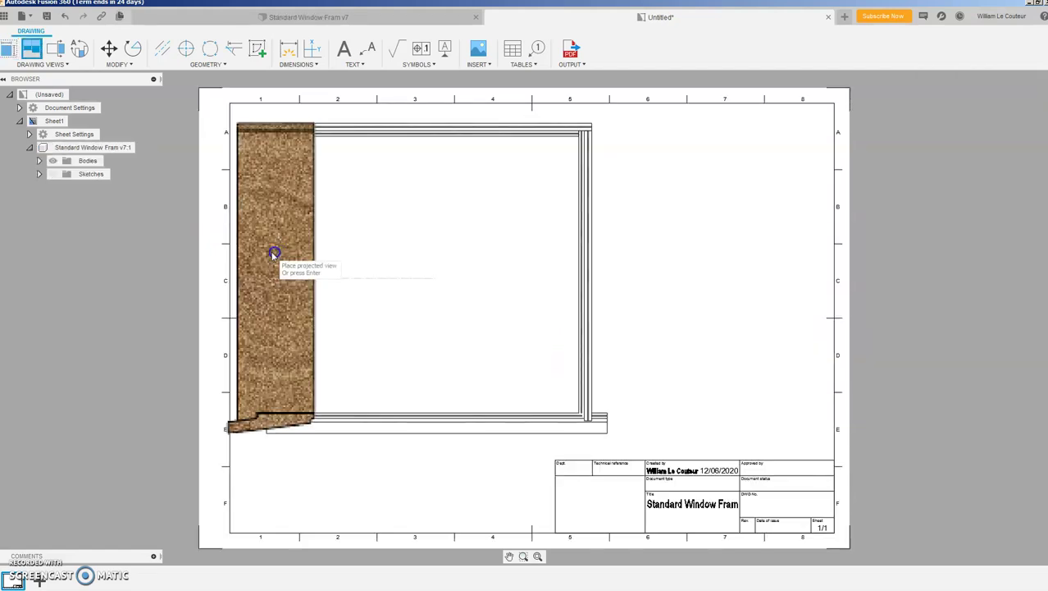
{"action": "left_click", "coordinate": [195, 250]}
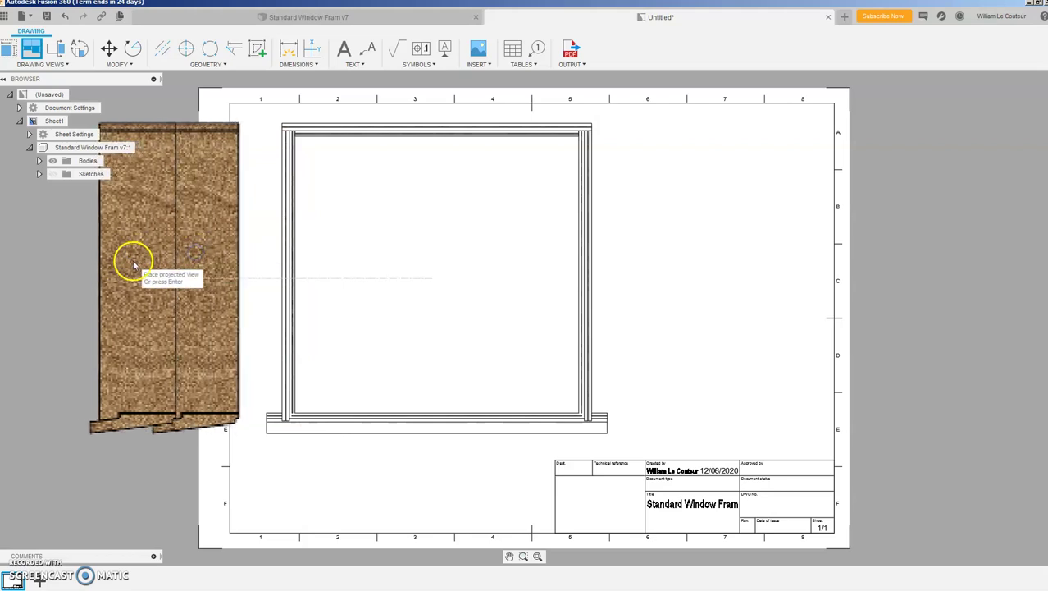
{"action": "key", "text": "Return"}
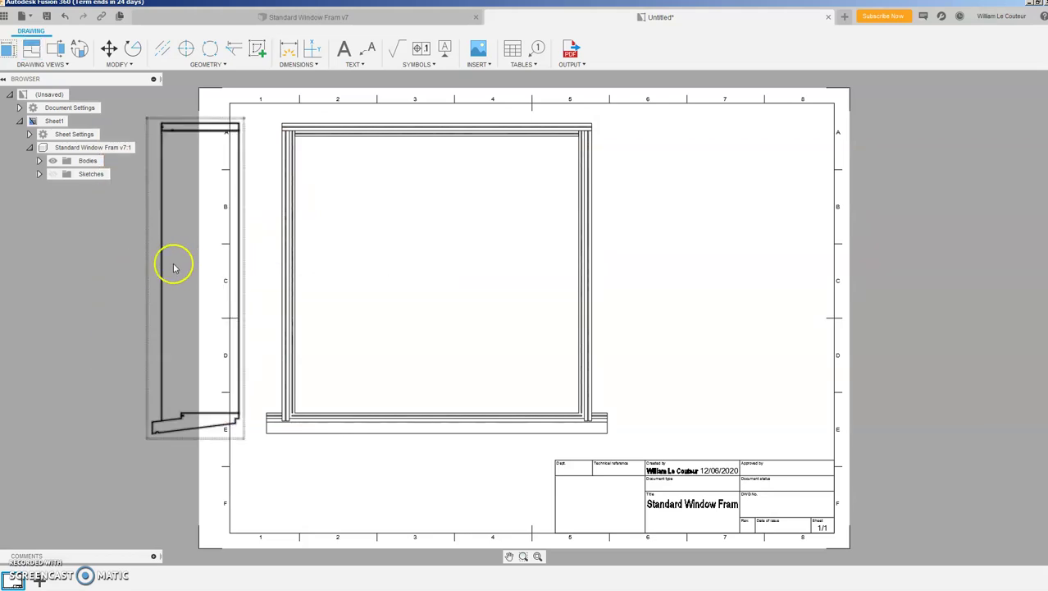
- Drag the side view to sit right of the front view
{"action": "left_click", "coordinate": [150, 263]}
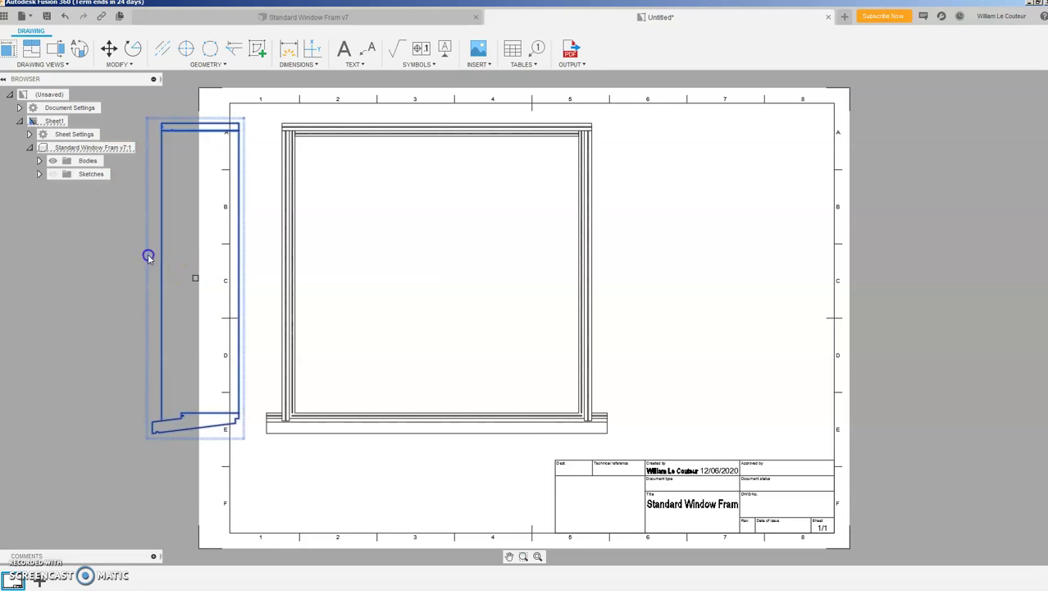
{"action": "left_click", "coordinate": [145, 260]}
{"action": "left_click", "coordinate": [195, 275]}
{"action": "left_click_drag", "start_coordinate": [197, 279], "coordinate": [703, 284]}
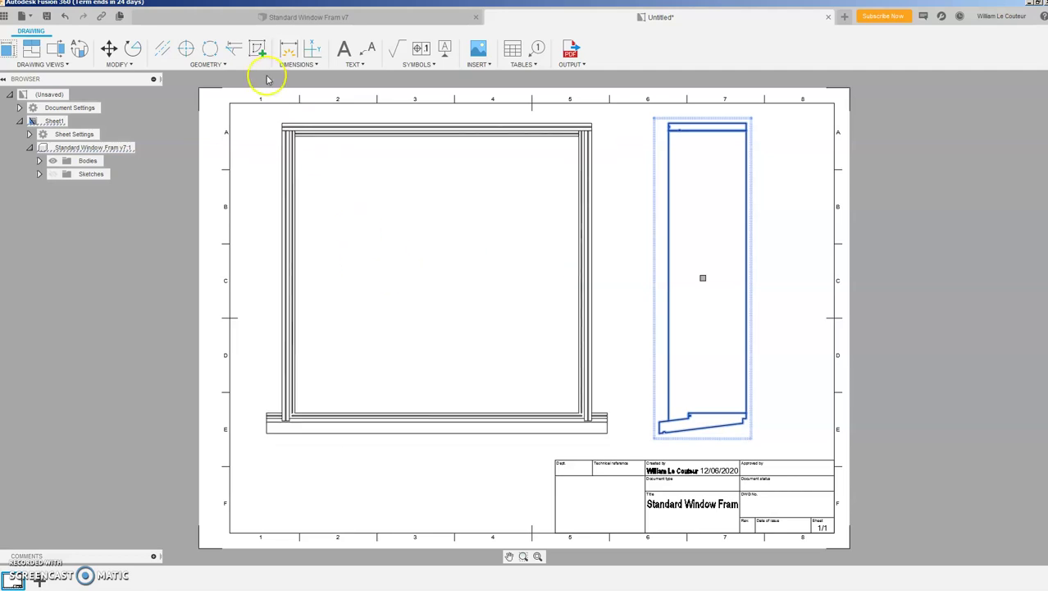
- Dimension the front view's top edge with the 1000 frame width
{"action": "left_click", "coordinate": [290, 49]}
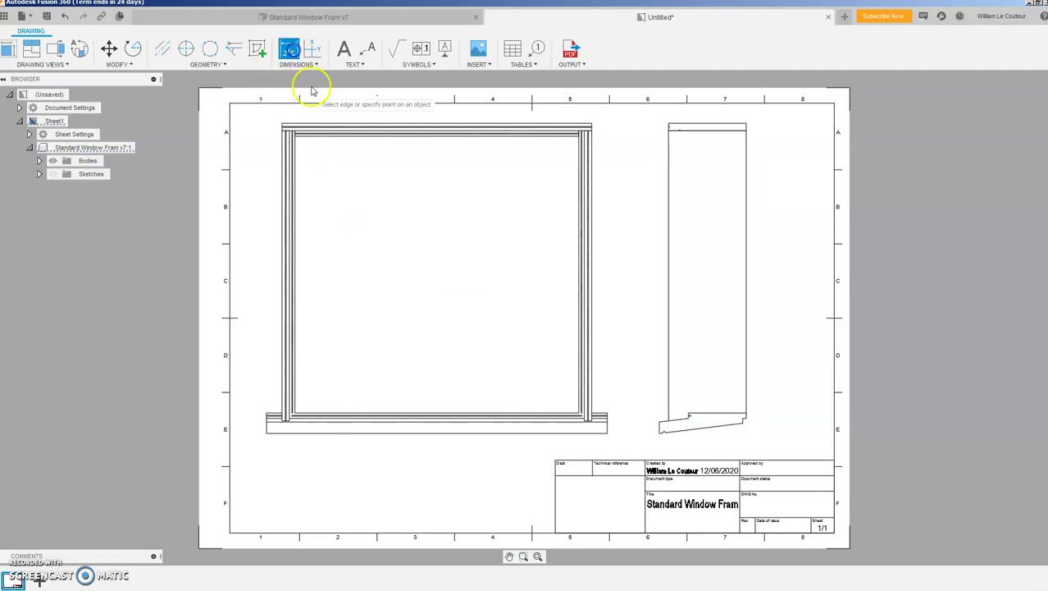
{"action": "left_click", "coordinate": [285, 133]}
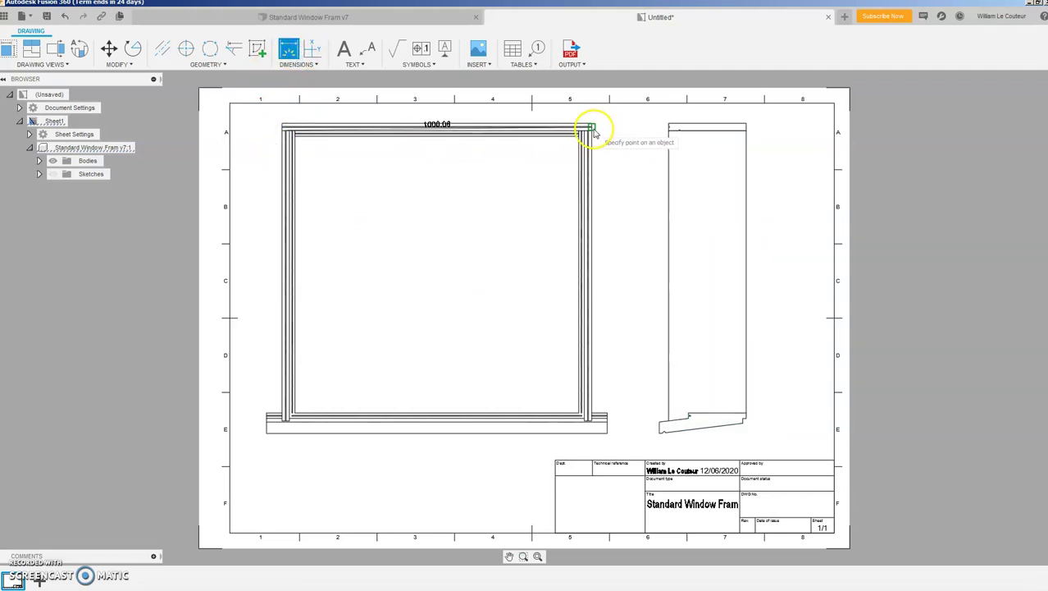
{"action": "left_click", "coordinate": [590, 132]}
{"action": "left_click", "coordinate": [533, 115]}
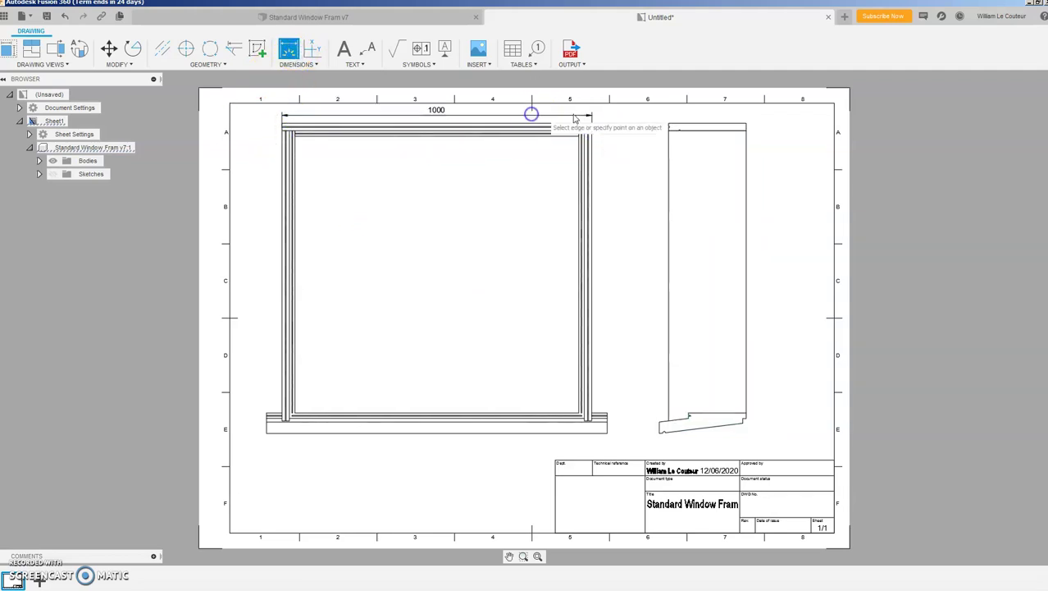
- Add the 250 depth dimension above the side view and adjust its end point
{"action": "left_click", "coordinate": [674, 124]}
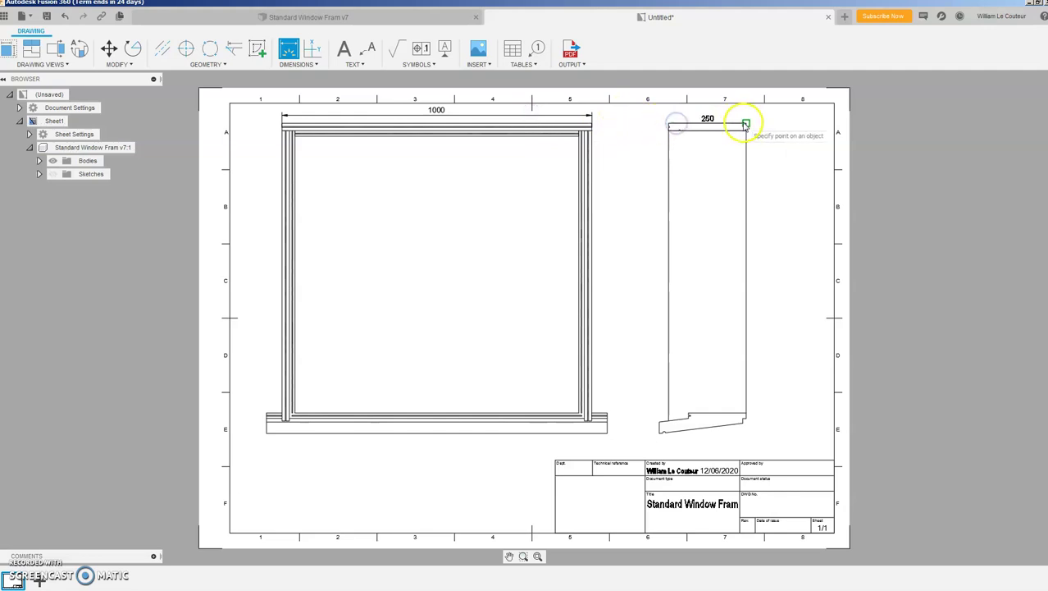
{"action": "left_click", "coordinate": [746, 124]}
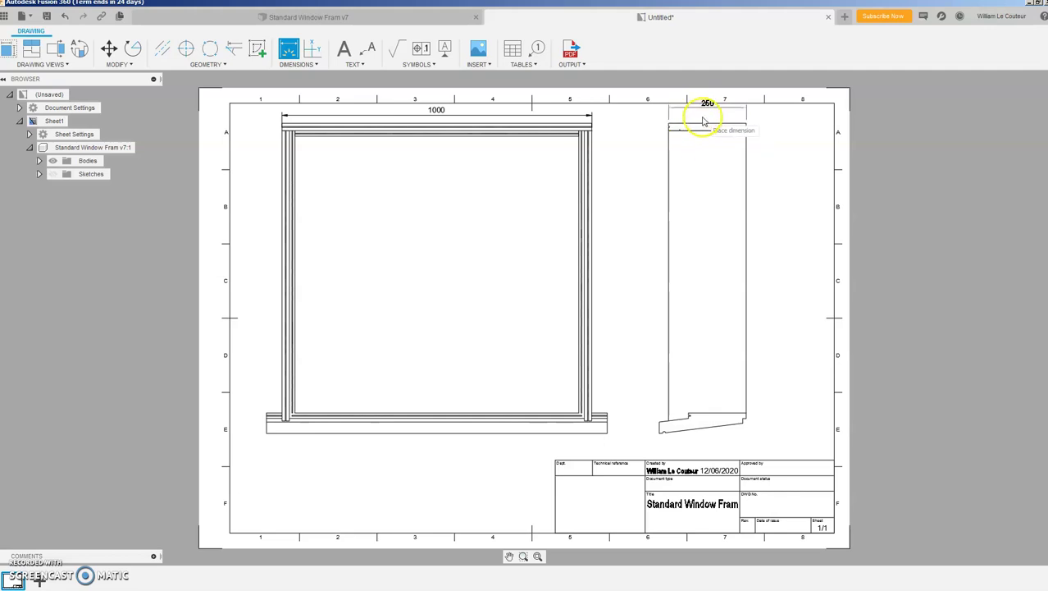
{"action": "left_click", "coordinate": [650, 115]}
{"action": "scroll", "coordinate": [657, 119], "scroll_direction": "up", "scroll_amount": 3}
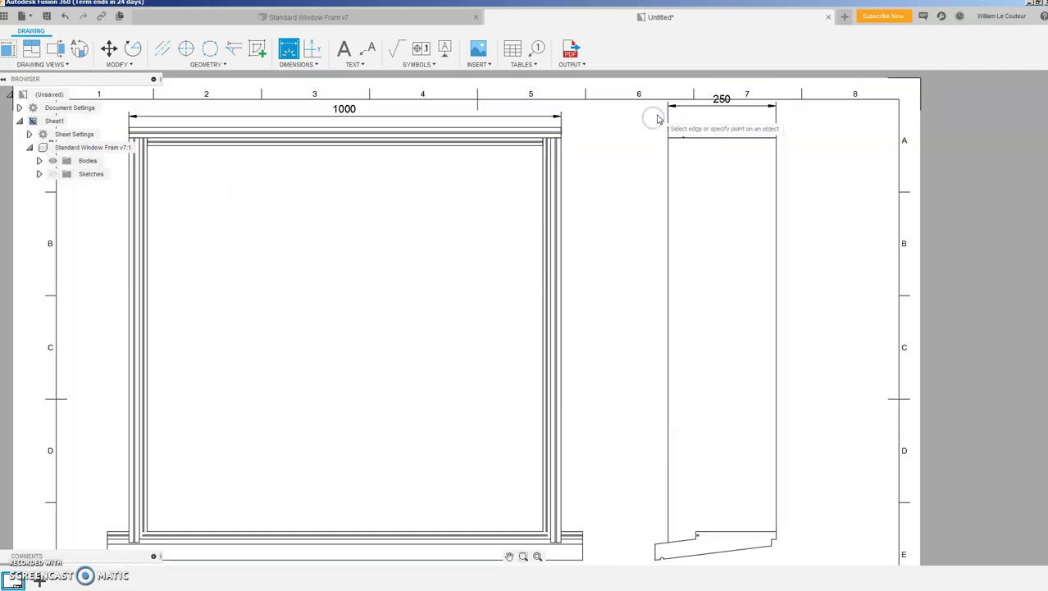
{"action": "scroll", "coordinate": [657, 119], "scroll_direction": "up", "scroll_amount": 4}
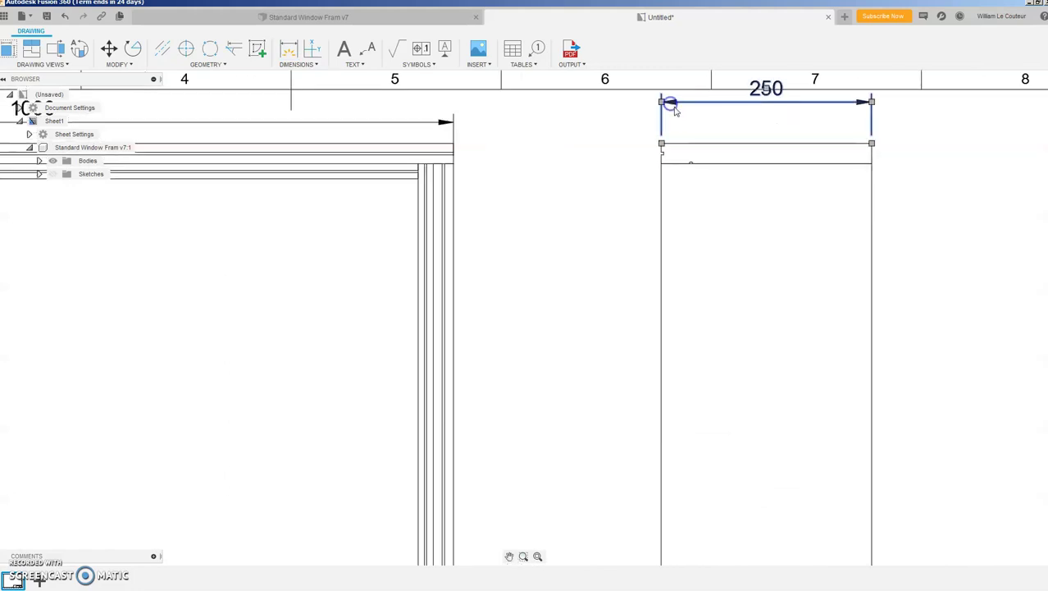
{"action": "left_click", "coordinate": [664, 103]}
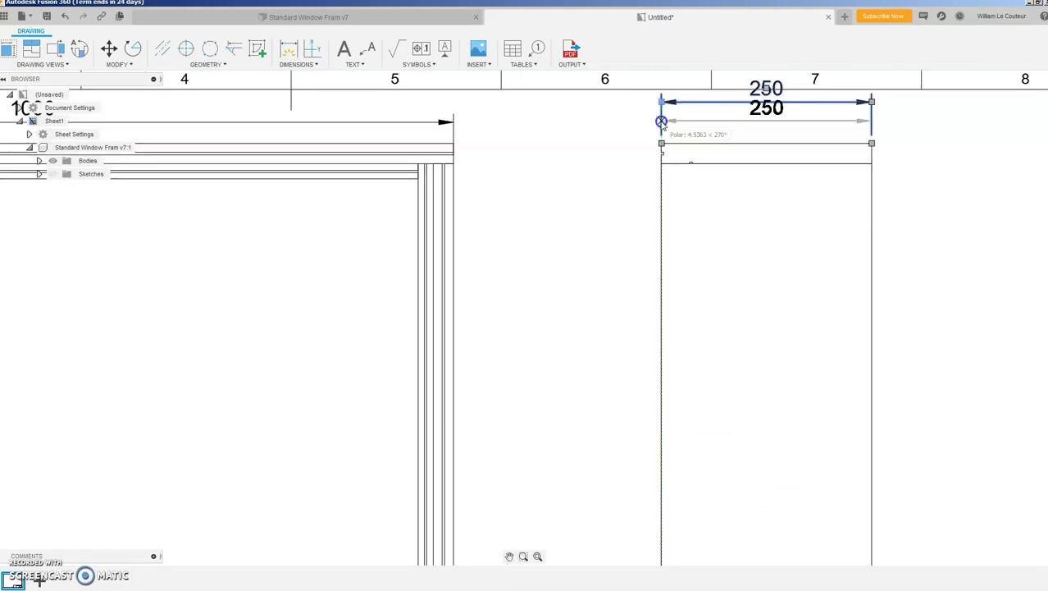
{"action": "mouse_move", "coordinate": [657, 123]}
{"action": "left_mouse_down"}
{"action": "mouse_move", "coordinate": [628, 117]}
{"action": "mouse_move", "coordinate": [666, 121]}
{"action": "left_mouse_up"}
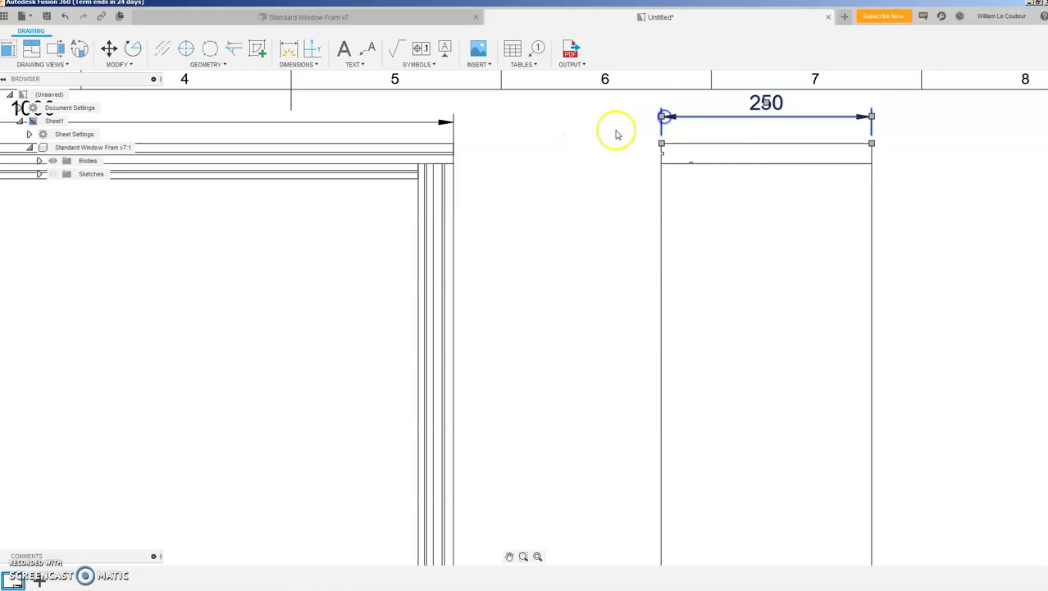
{"action": "scroll", "coordinate": [617, 134], "scroll_direction": "down", "scroll_amount": 5}
{"action": "left_click", "coordinate": [556, 177]}
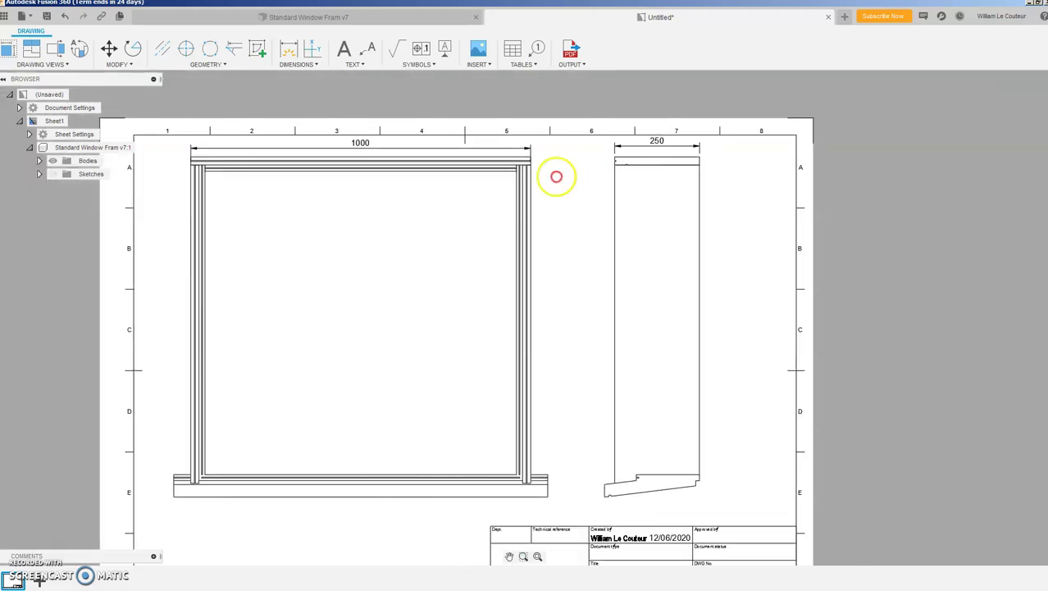
{"action": "middle_click_drag", "start_coordinate": [556, 176], "coordinate": [457, 158]}
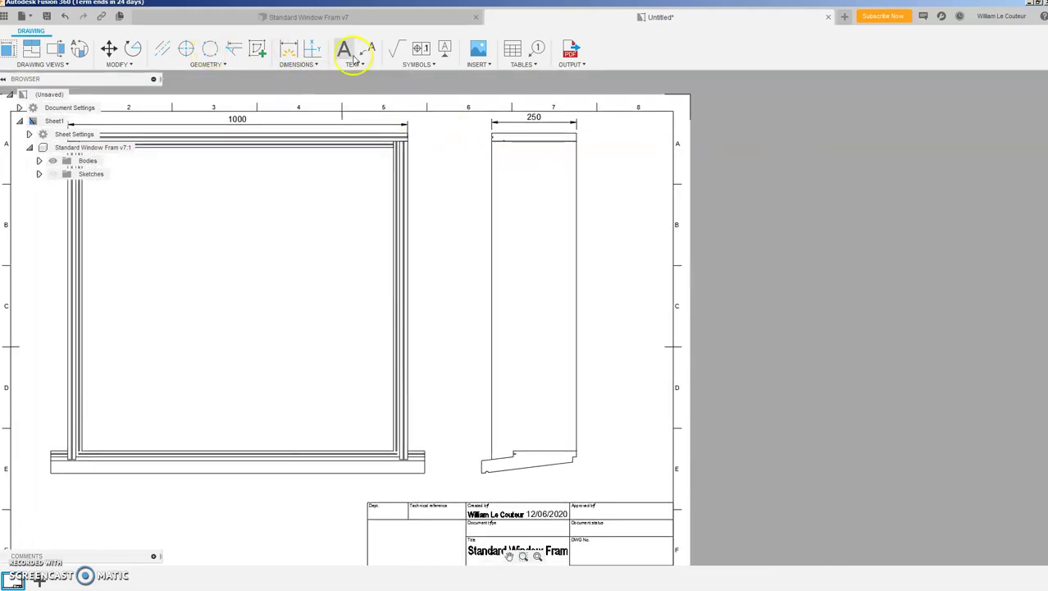
- Add the 1000 height dimension to the right of the side view
{"action": "left_click", "coordinate": [288, 48]}
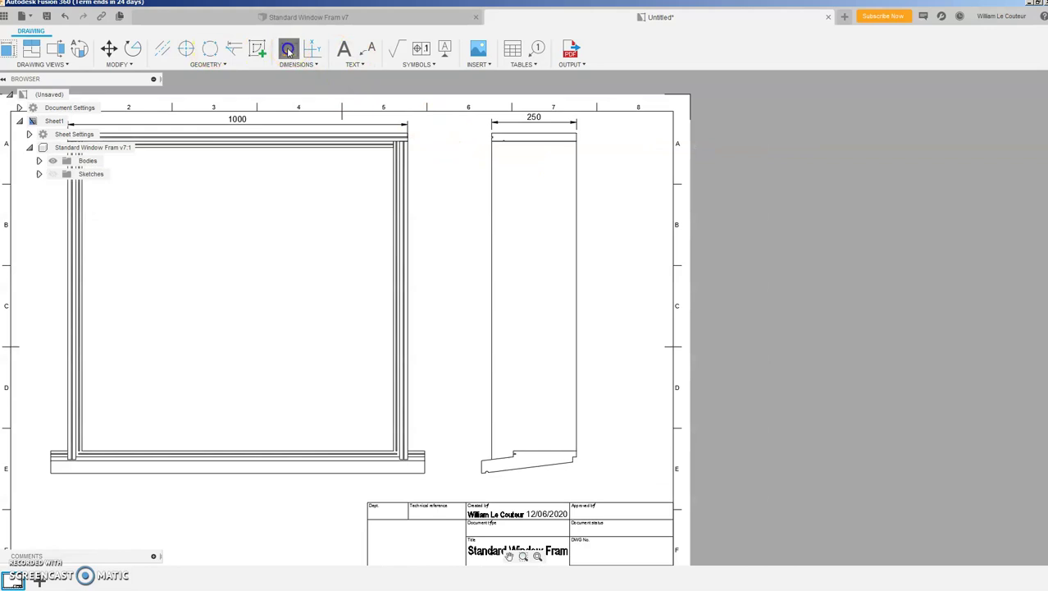
{"action": "left_click", "coordinate": [484, 469]}
{"action": "left_click", "coordinate": [572, 134]}
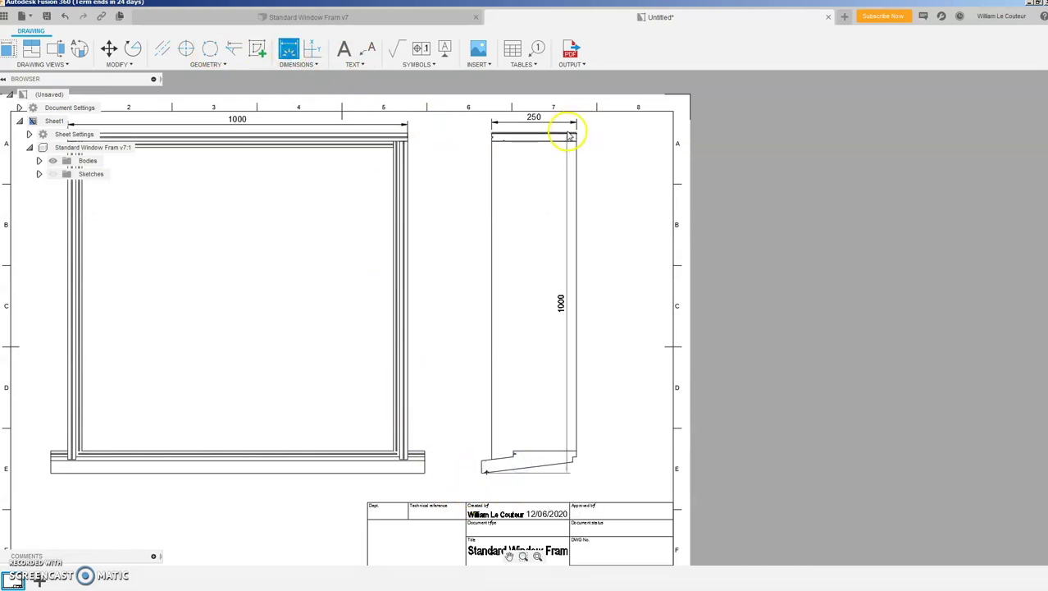
{"action": "left_click", "coordinate": [617, 167]}
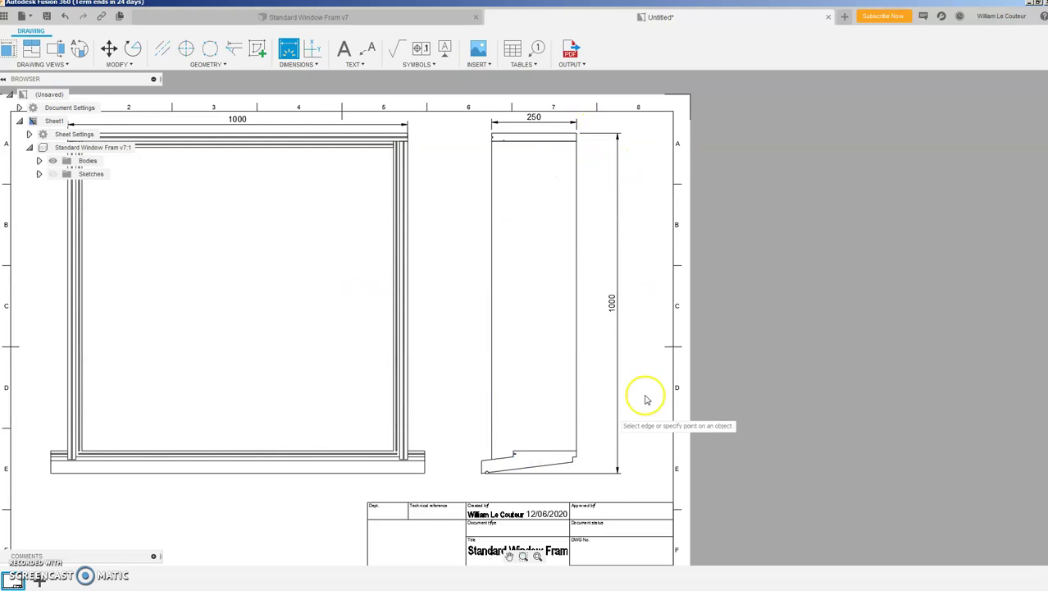
{"action": "scroll", "coordinate": [669, 236], "scroll_direction": "down", "scroll_amount": 1}
{"action": "key", "text": "Escape"}
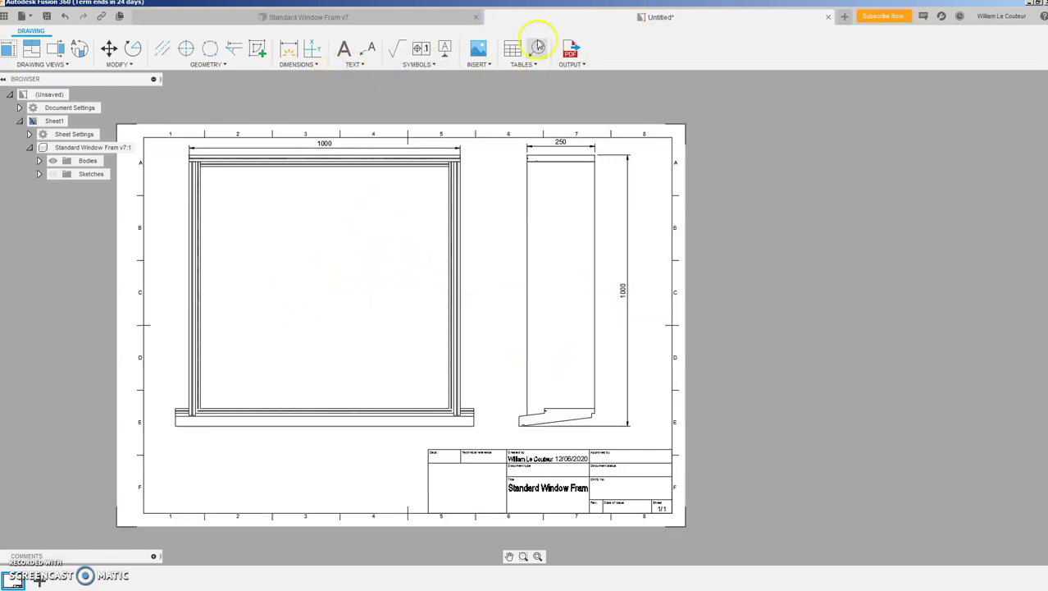
- Save the drawing with 'Fram' corrected to 'Standard Window Frame Drawing'
{"action": "left_click", "coordinate": [45, 15]}
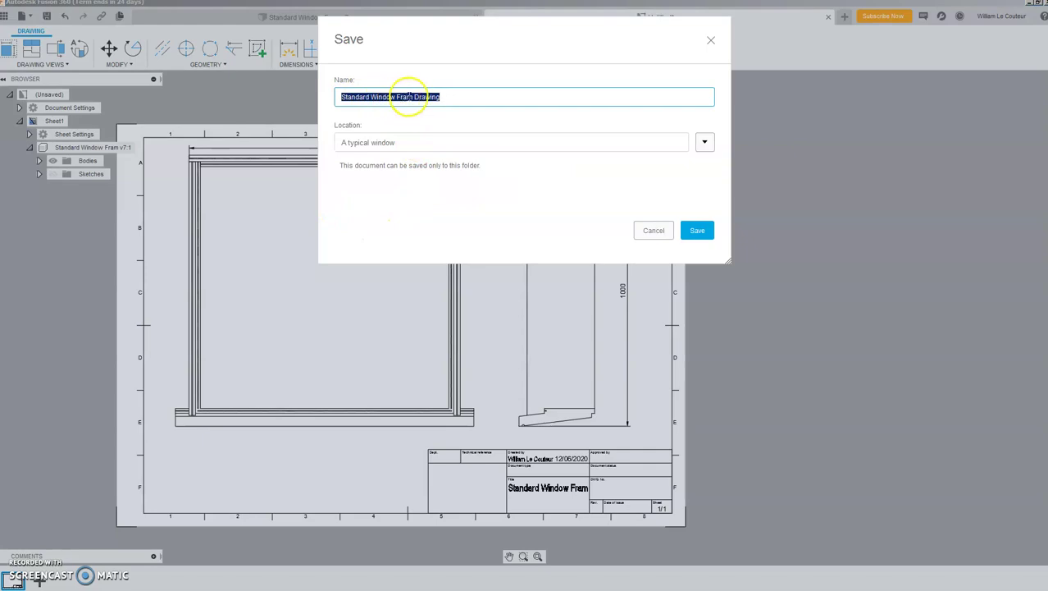
{"action": "left_click_drag", "start_coordinate": [410, 96], "coordinate": [411, 98]}
{"action": "type", "text": "e"}
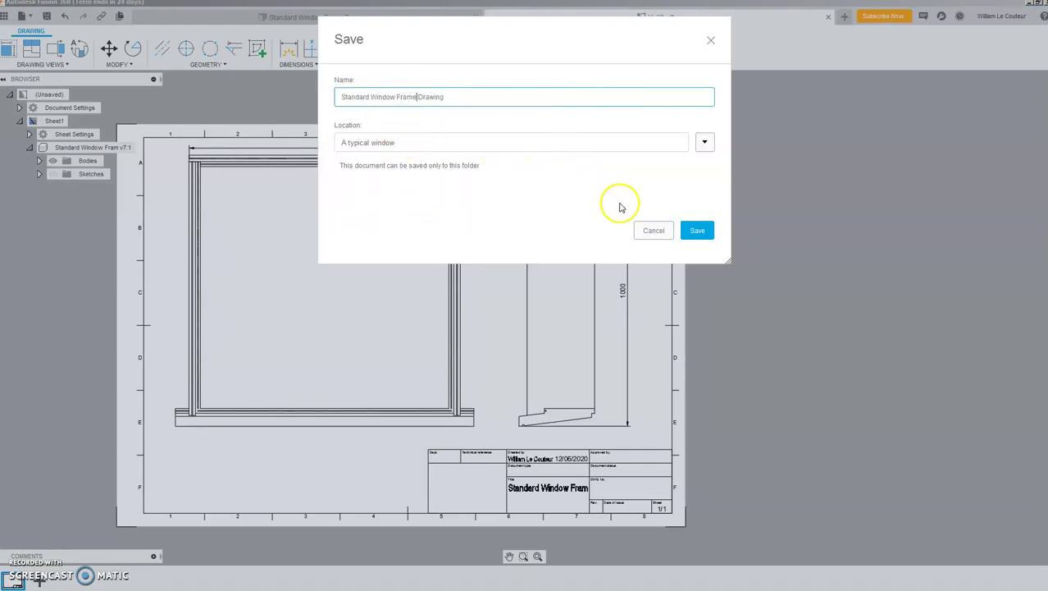
{"action": "left_click", "coordinate": [696, 230]}
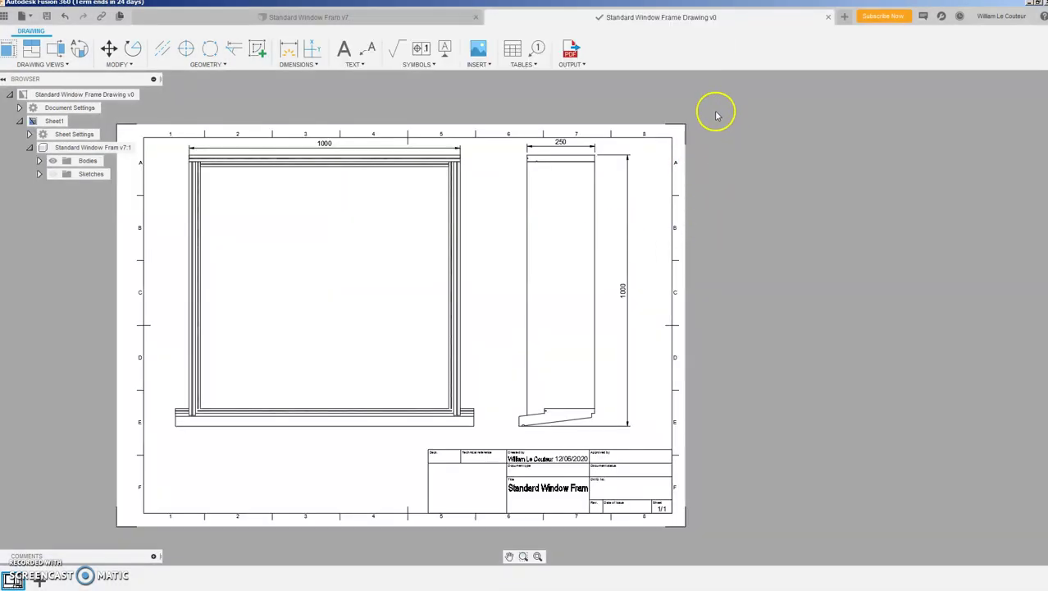
- Return to the frame design and orbit it to a side-on view
{"action": "left_click", "coordinate": [343, 17]}
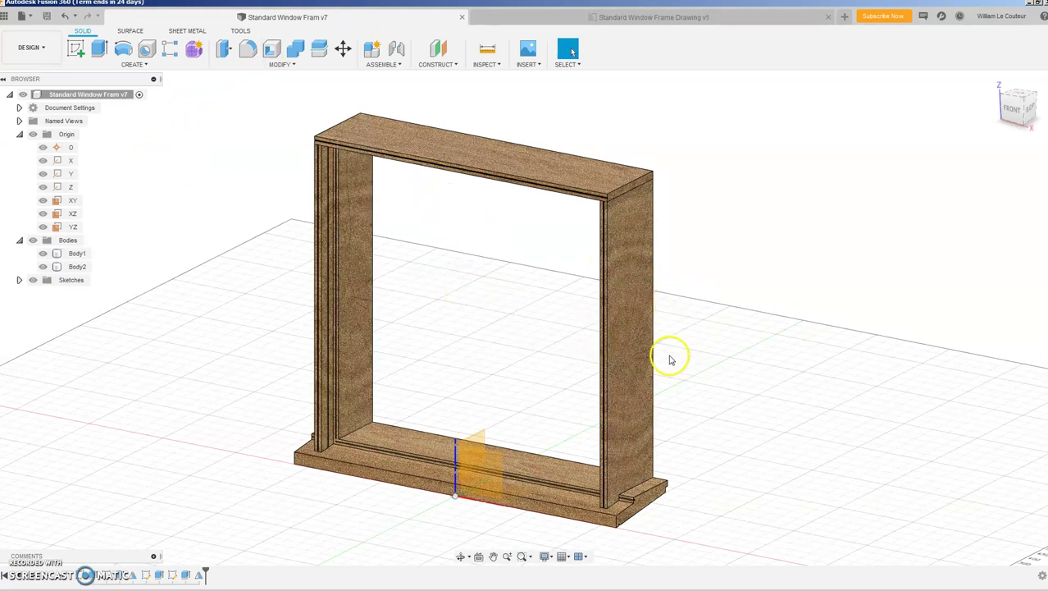
{"action": "middle_click_drag", "start_coordinate": [670, 360], "coordinate": [596, 345], "text": "shift"}
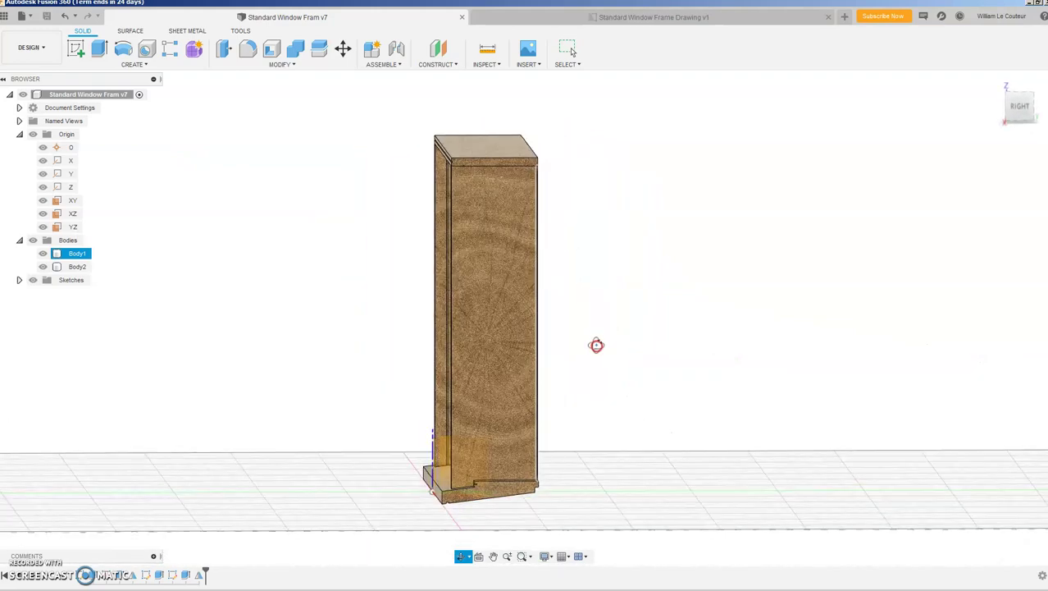
{"action": "scroll", "coordinate": [521, 492], "scroll_direction": "up", "scroll_amount": 1}
{"action": "left_click", "coordinate": [433, 471]}
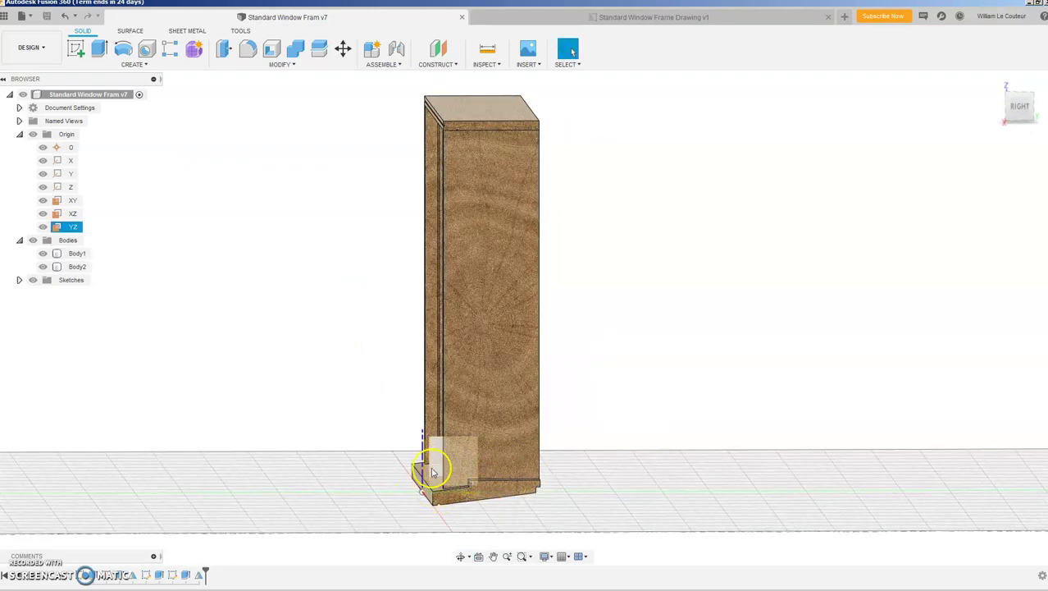
{"action": "left_click", "coordinate": [445, 490]}
{"action": "left_click", "coordinate": [376, 176]}
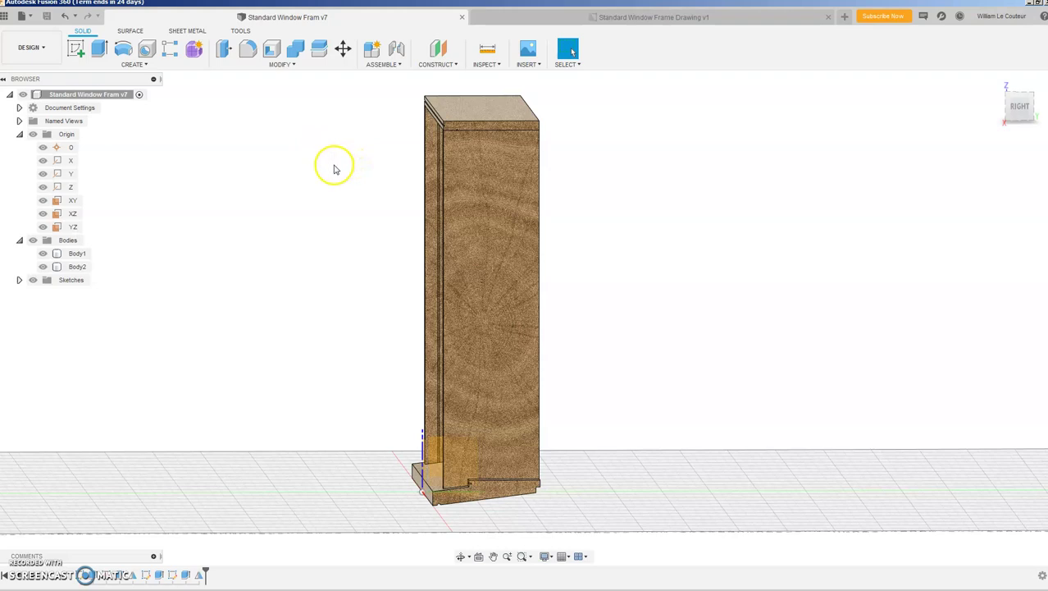
- Set the Wallthickness parameter to 150 mm, review the rebuilt frame, then show the drawing
{"action": "left_click", "coordinate": [279, 64]}
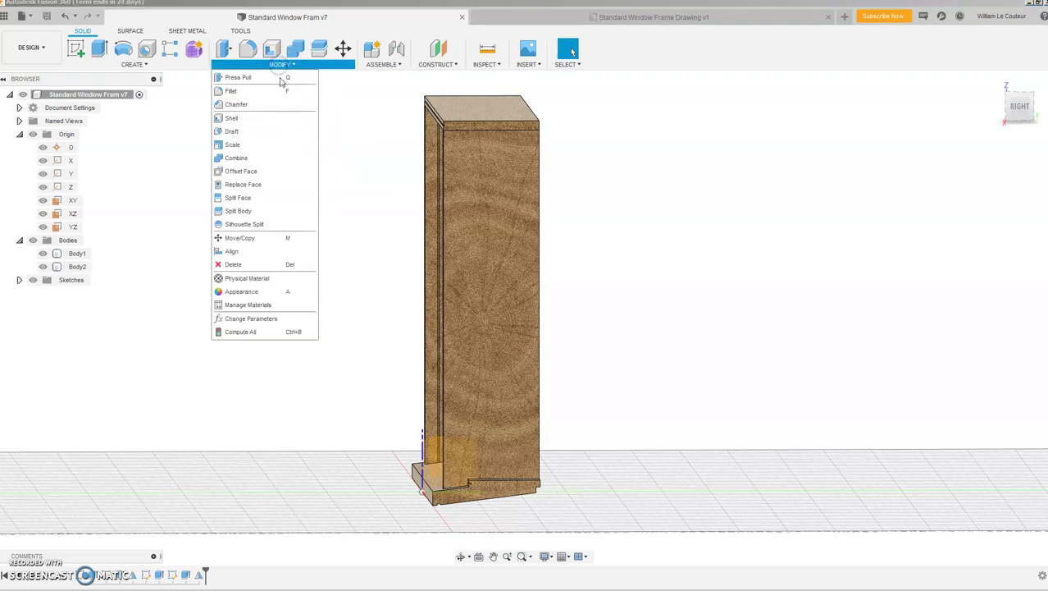
{"action": "left_click", "coordinate": [254, 319]}
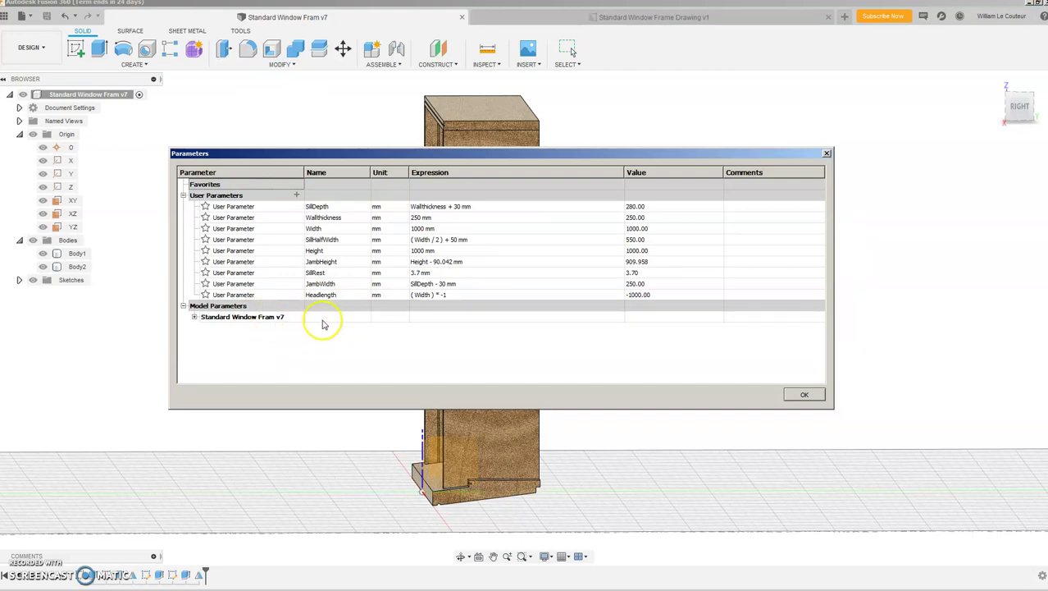
{"action": "left_click", "coordinate": [417, 219]}
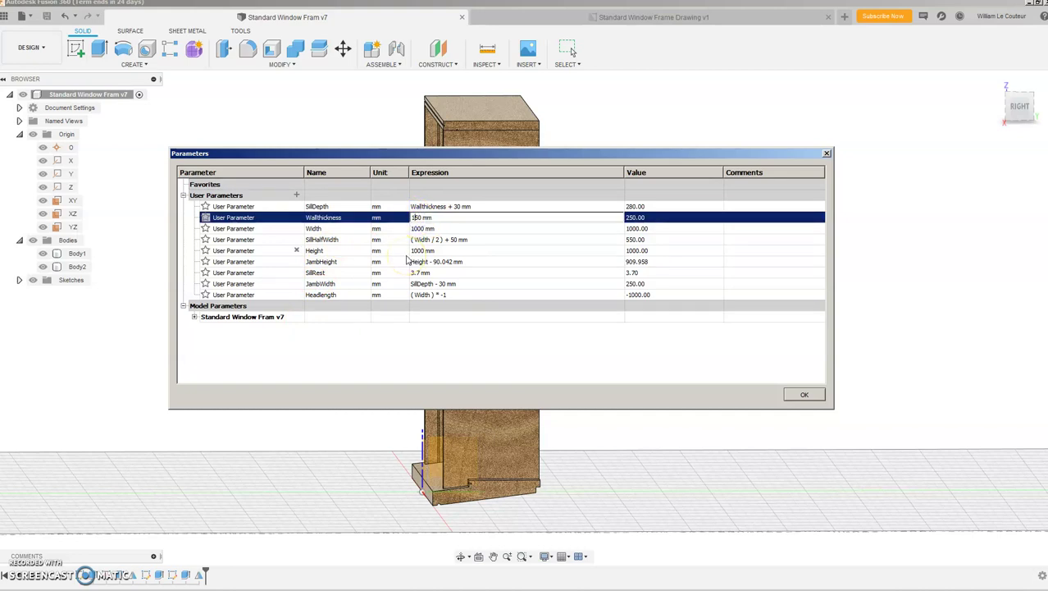
{"action": "left_click", "coordinate": [805, 394]}
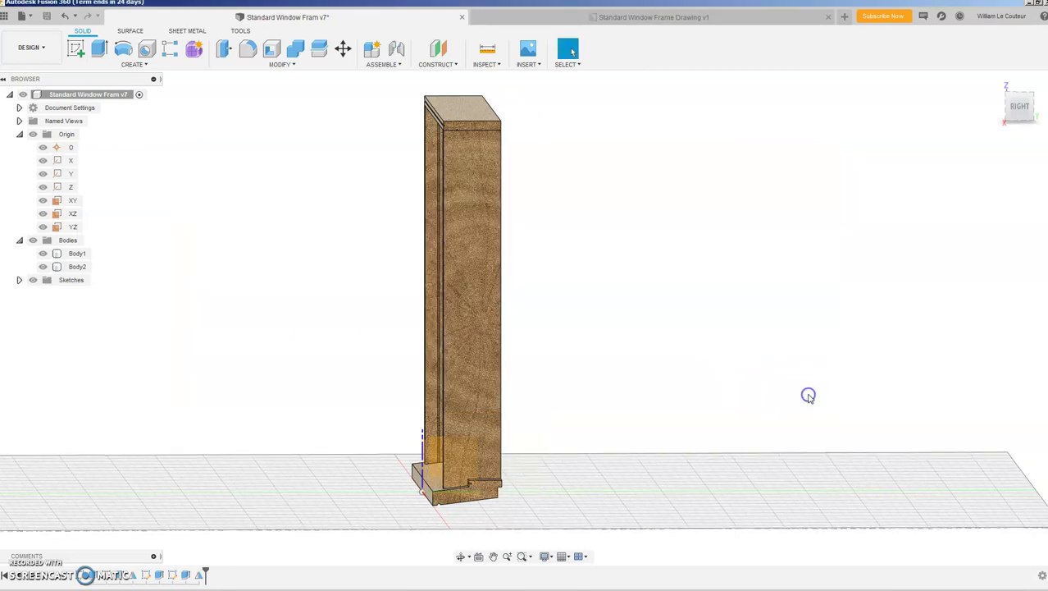
{"action": "left_click", "coordinate": [485, 123]}
{"action": "middle_click_drag", "start_coordinate": [475, 239], "coordinate": [526, 244], "text": "shift"}
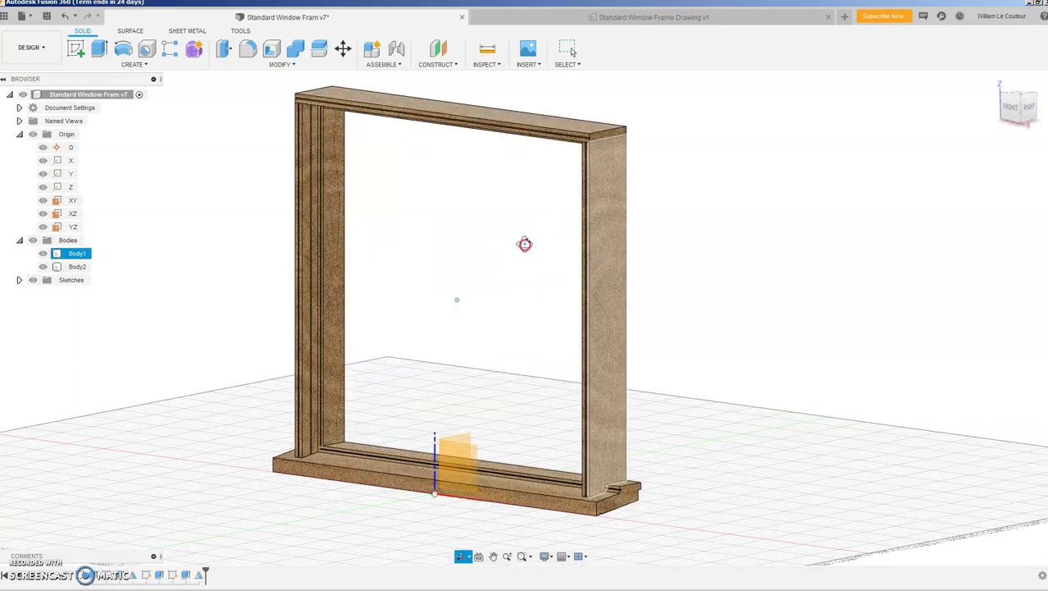
{"action": "left_click", "coordinate": [485, 206]}
{"action": "left_click", "coordinate": [574, 52]}
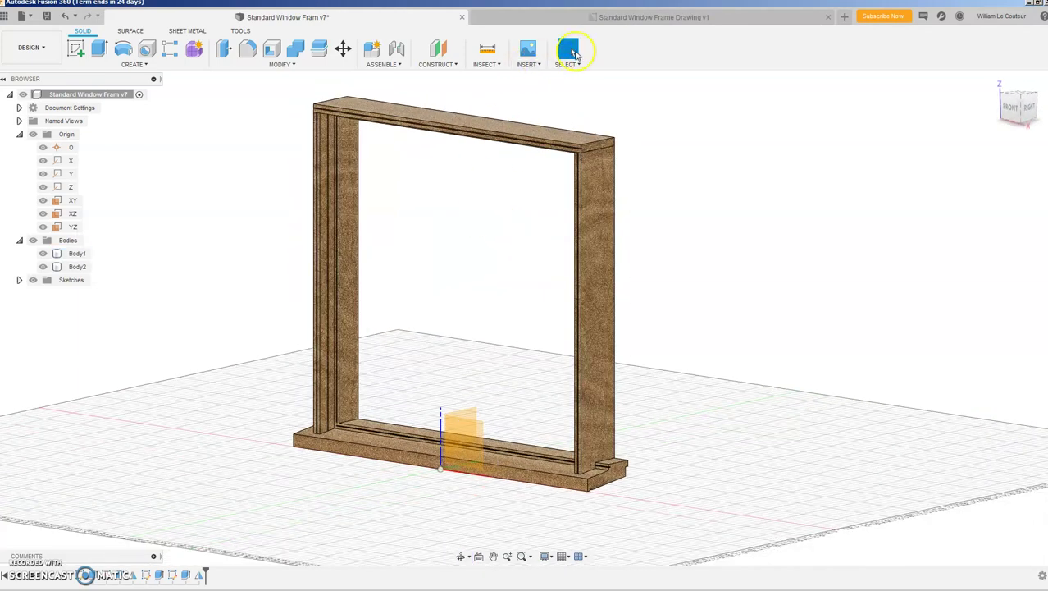
{"action": "left_click", "coordinate": [655, 17]}
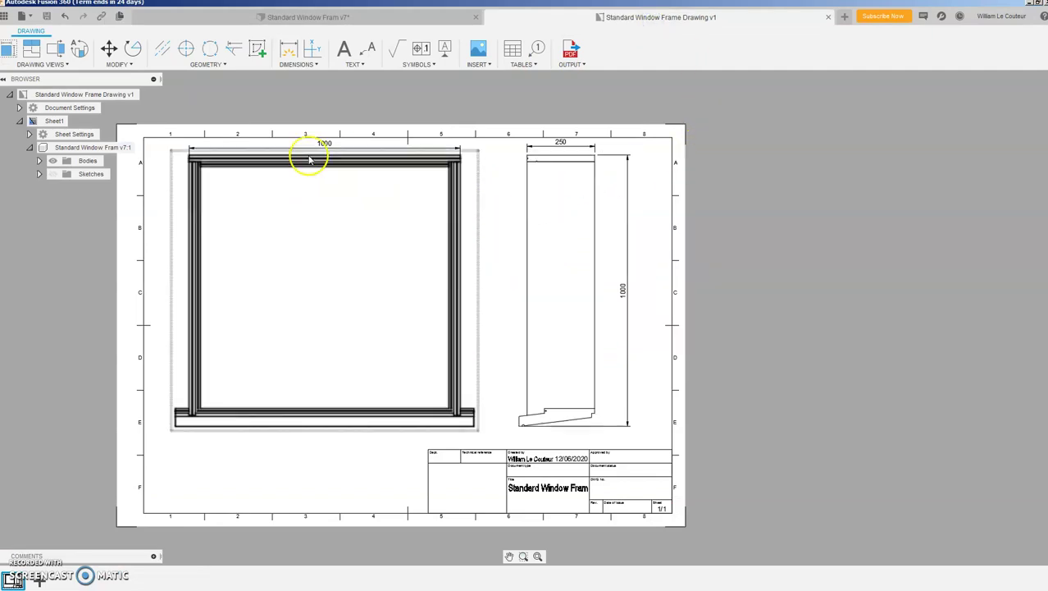
- Save the frame design as version v8, then return to the frame drawing
{"action": "left_click", "coordinate": [328, 16]}
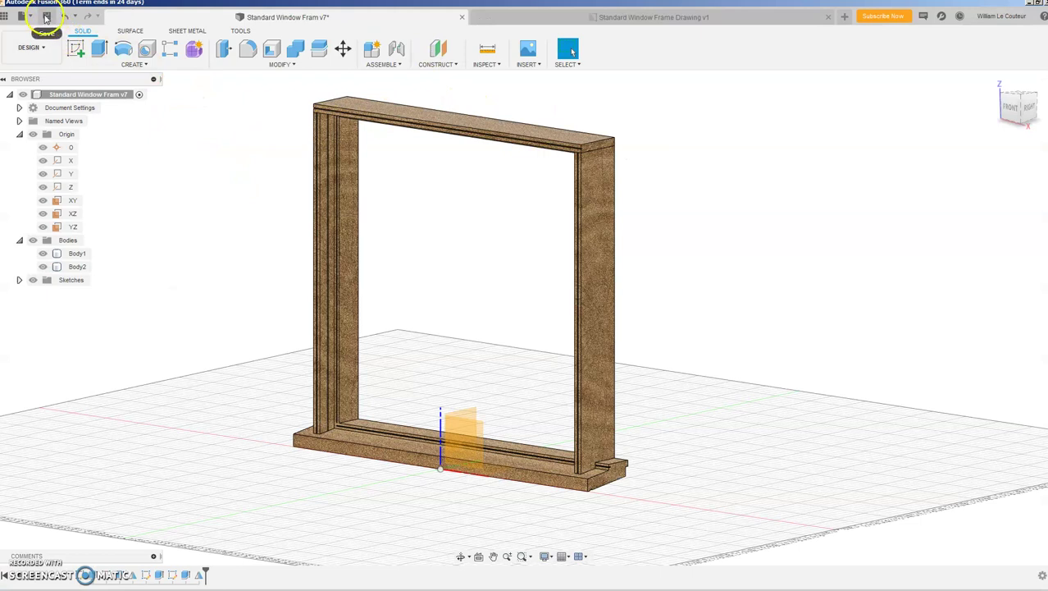
{"action": "left_click", "coordinate": [45, 17]}
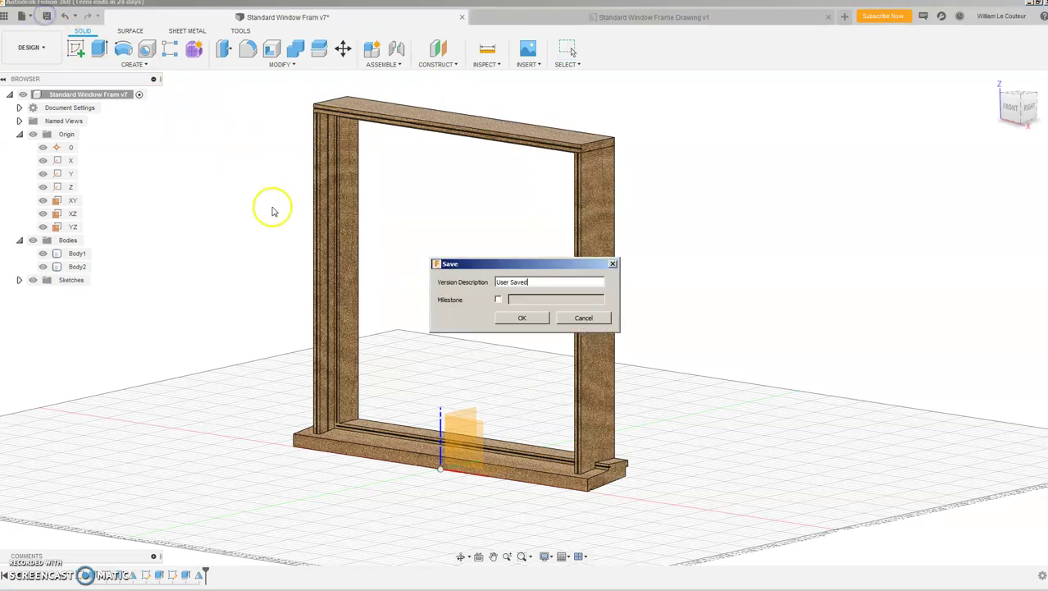
{"action": "left_click", "coordinate": [523, 319]}
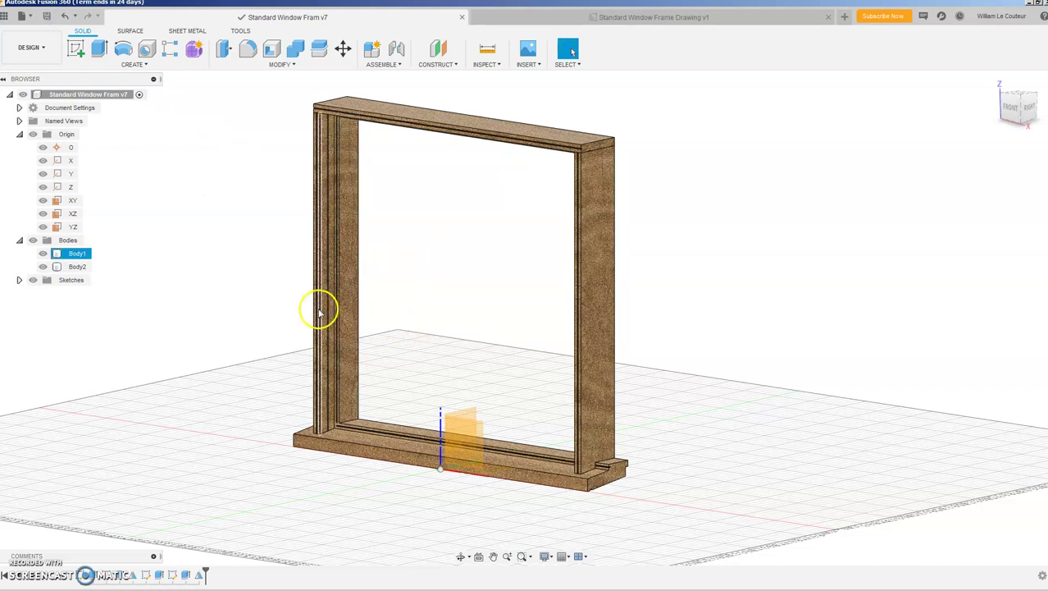
{"action": "left_click", "coordinate": [637, 18]}
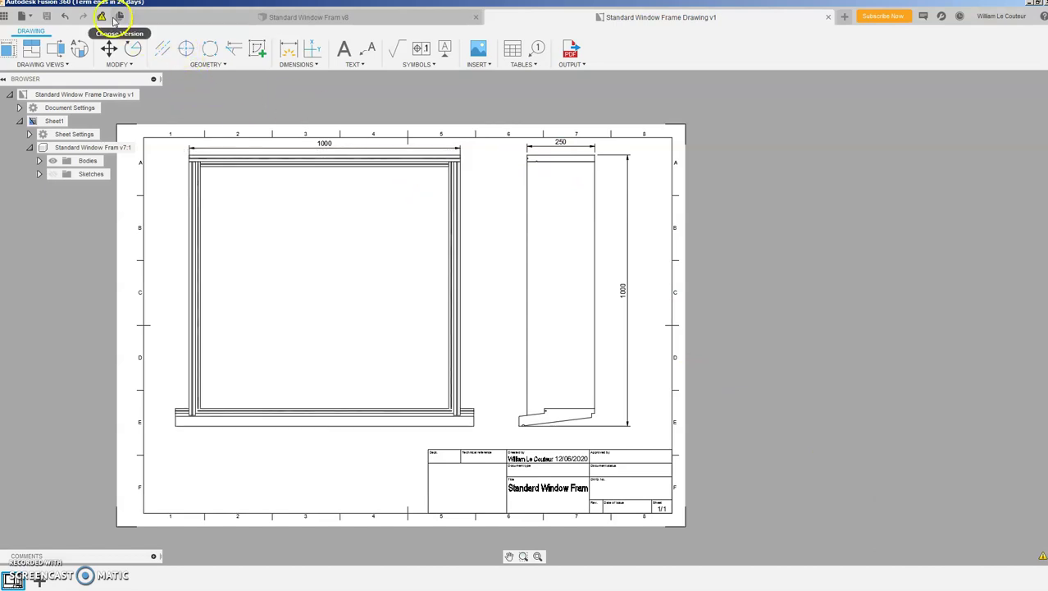
- Update the drawing reference to design v8 and check that the side view depth reads 150
{"action": "mouse_move", "coordinate": [102, 18]}
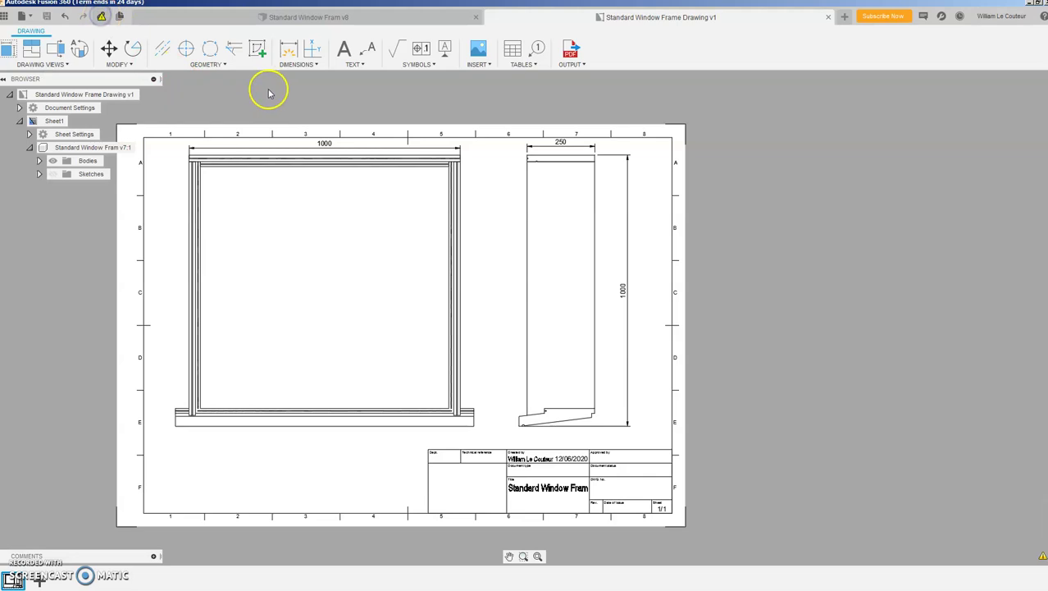
{"action": "left_click", "coordinate": [102, 17]}
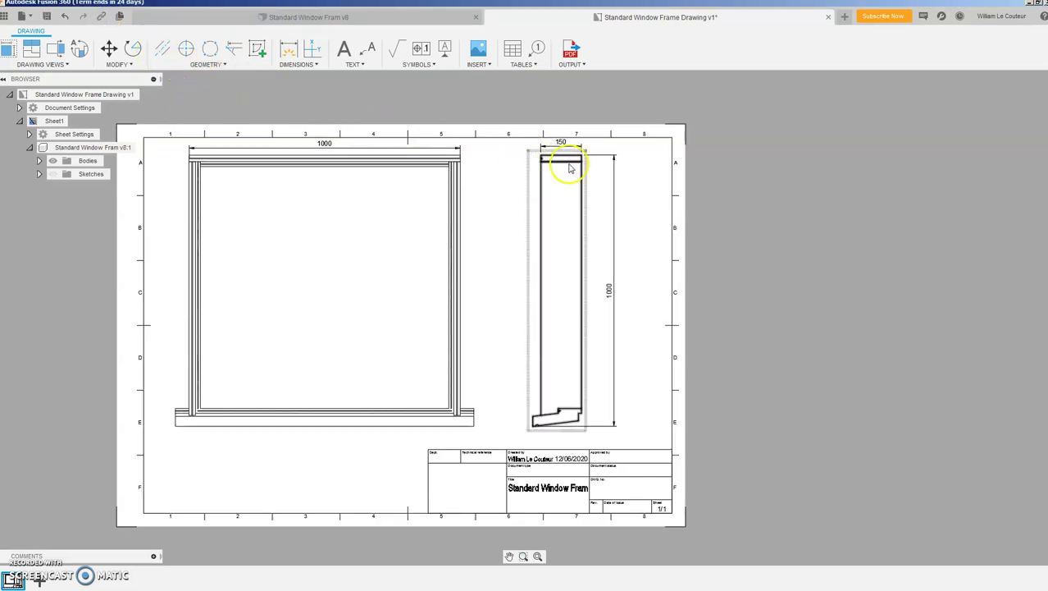
{"action": "scroll", "coordinate": [595, 144], "scroll_direction": "up", "scroll_amount": 2}
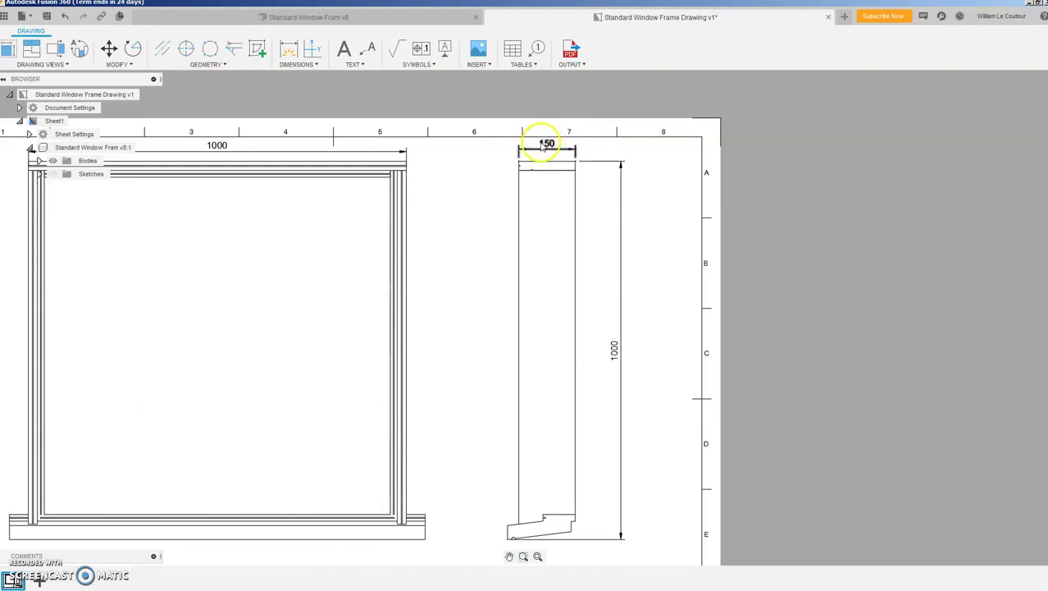
{"action": "scroll", "coordinate": [639, 199], "scroll_direction": "down", "scroll_amount": 2}
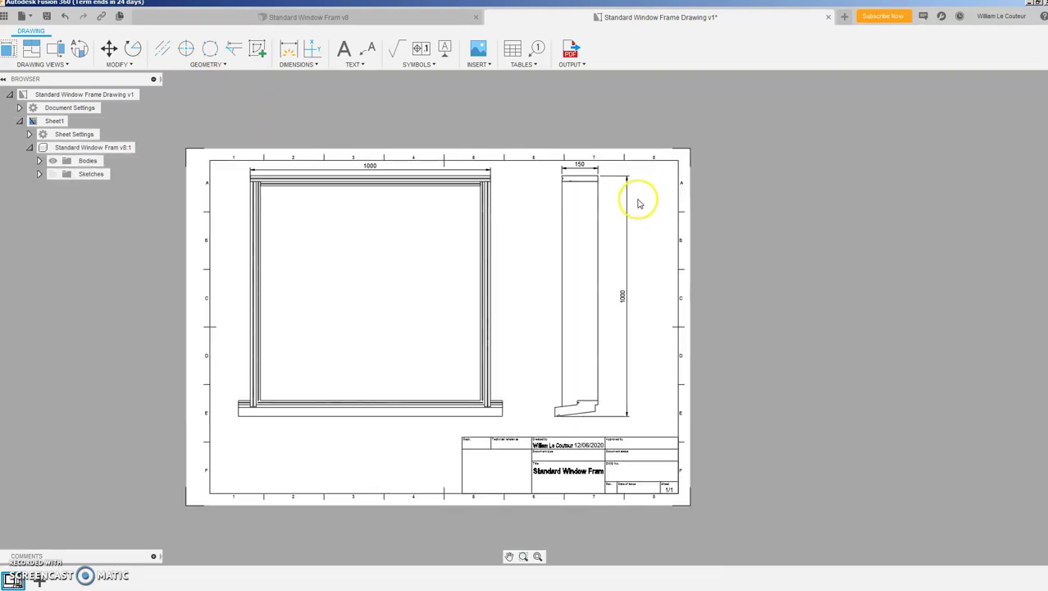
{"action": "middle_click_drag", "start_coordinate": [656, 210], "coordinate": [689, 168]}
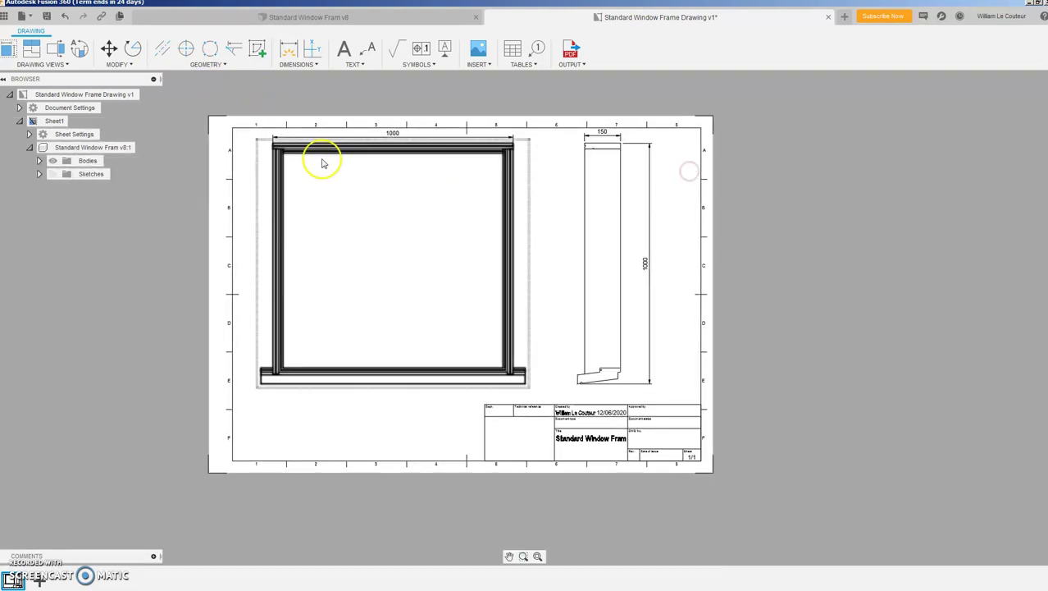
{"action": "scroll", "coordinate": [312, 180], "scroll_direction": "up", "scroll_amount": 1}
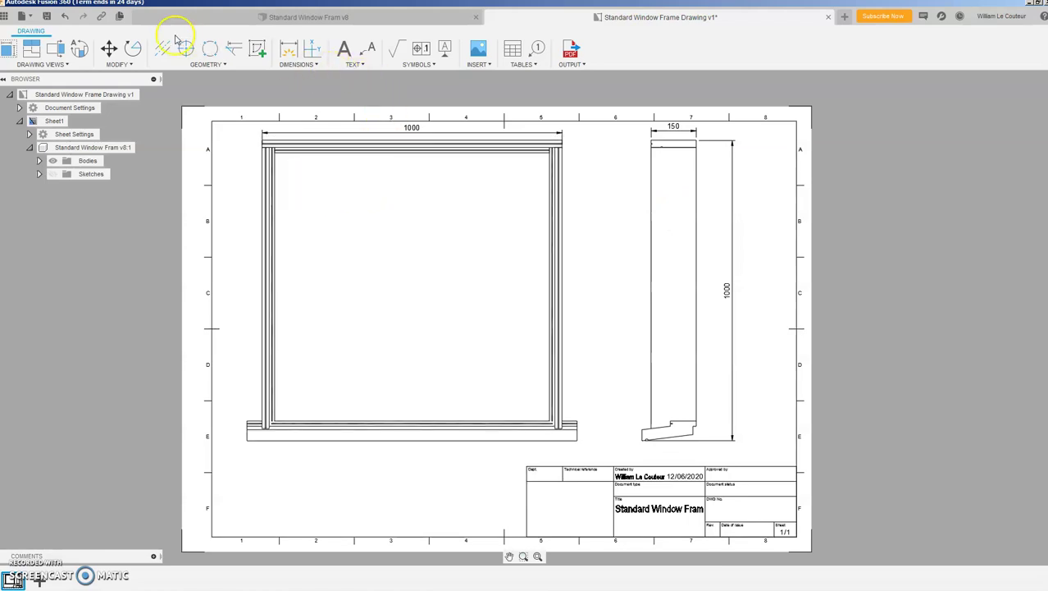
{"action": "left_click", "coordinate": [316, 17]}
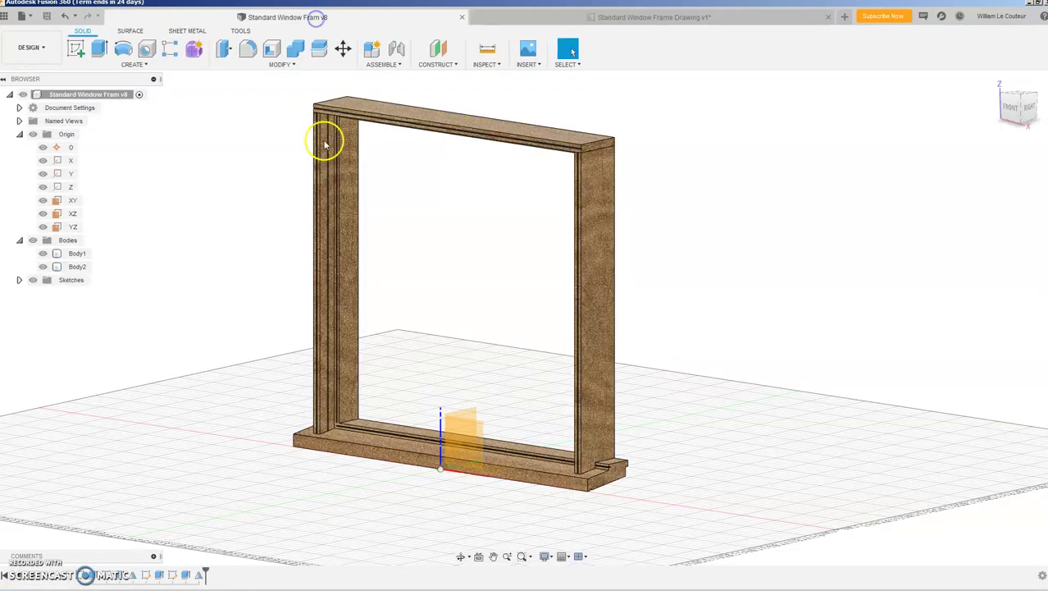